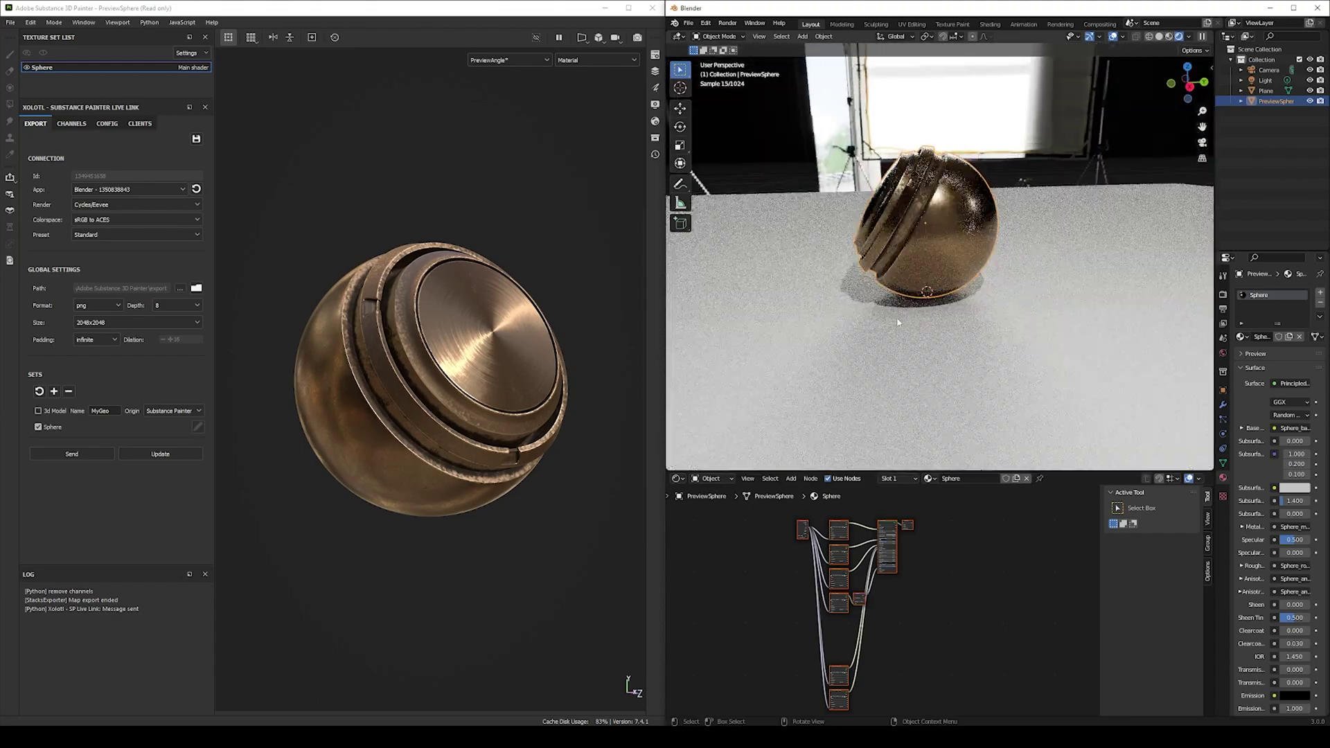
Scroll past the synced copper sphere preview to reach the desktop with the xol_splink downloads.
scroll(1113, 317, "down", 2)
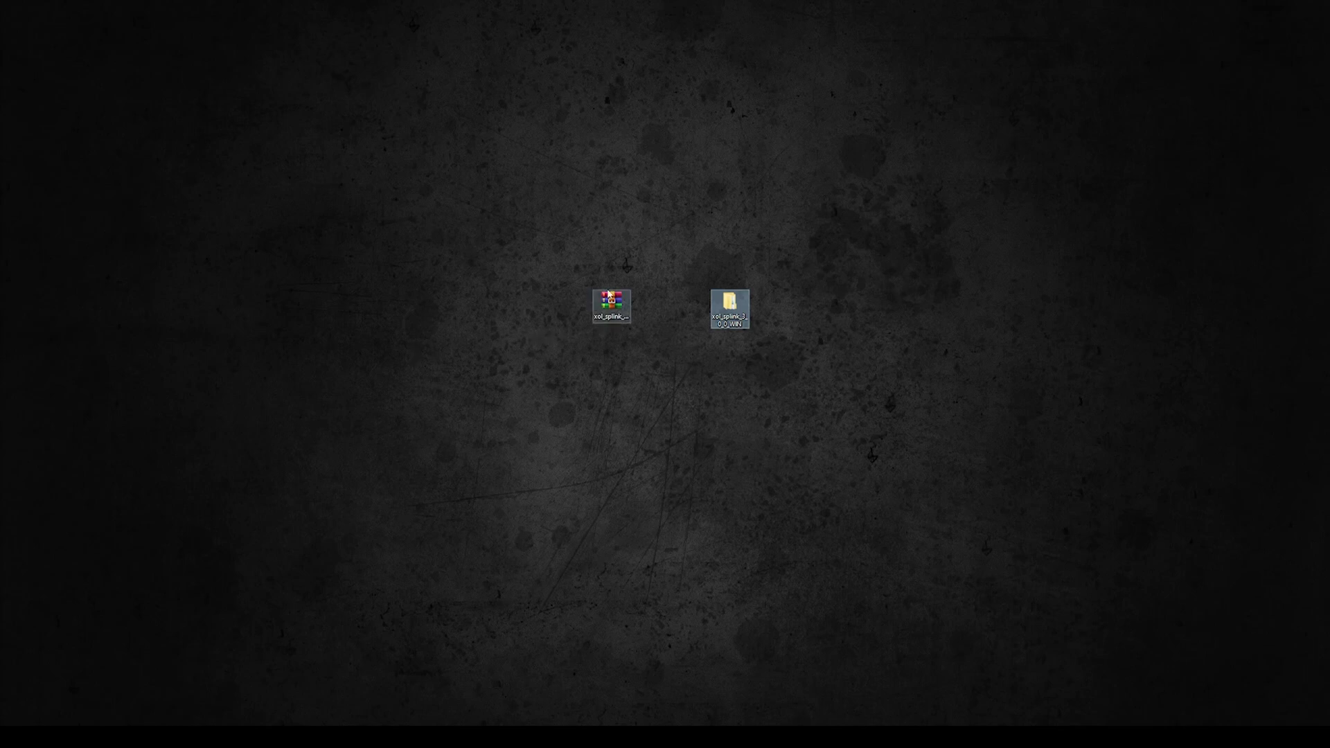
Open the new xol_splink folder and, in a second window, browse to Documents\Adobe\Adobe Substance 3D Painter\python\plugins.
left_click(610, 309)
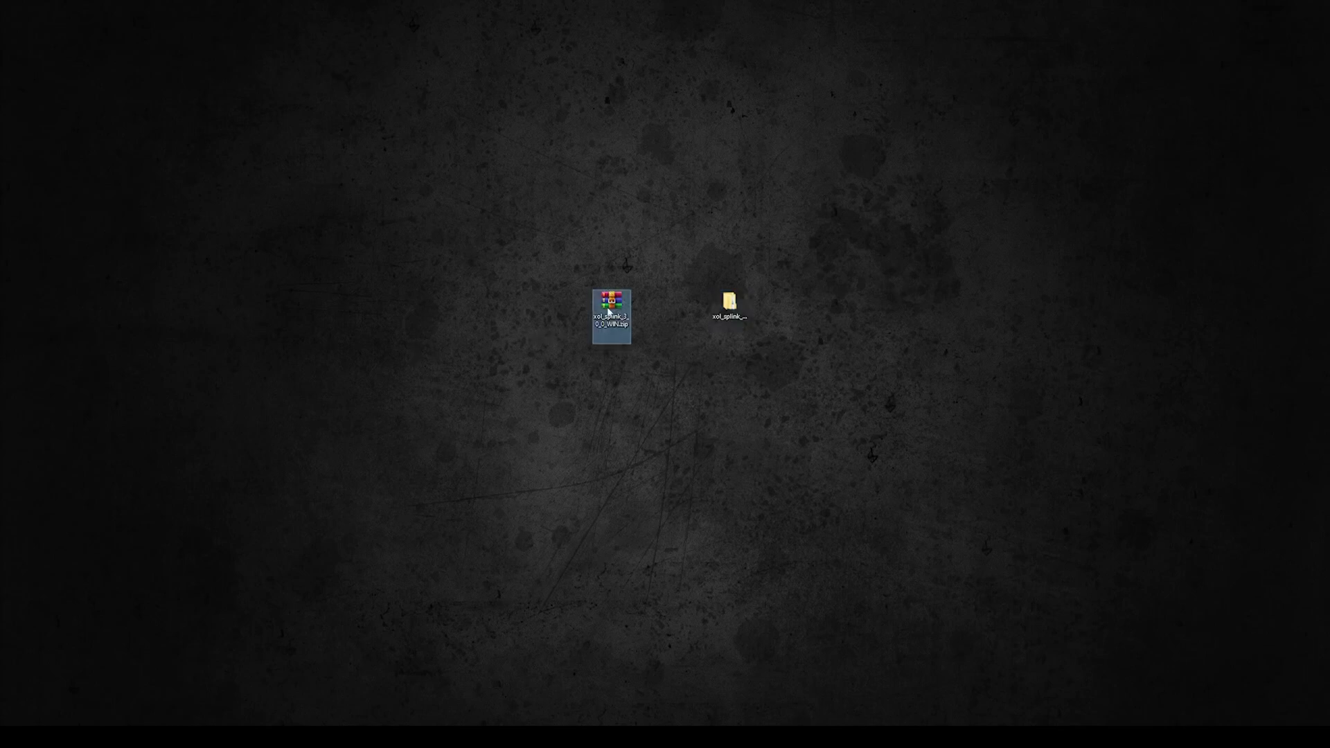
double_click(729, 304)
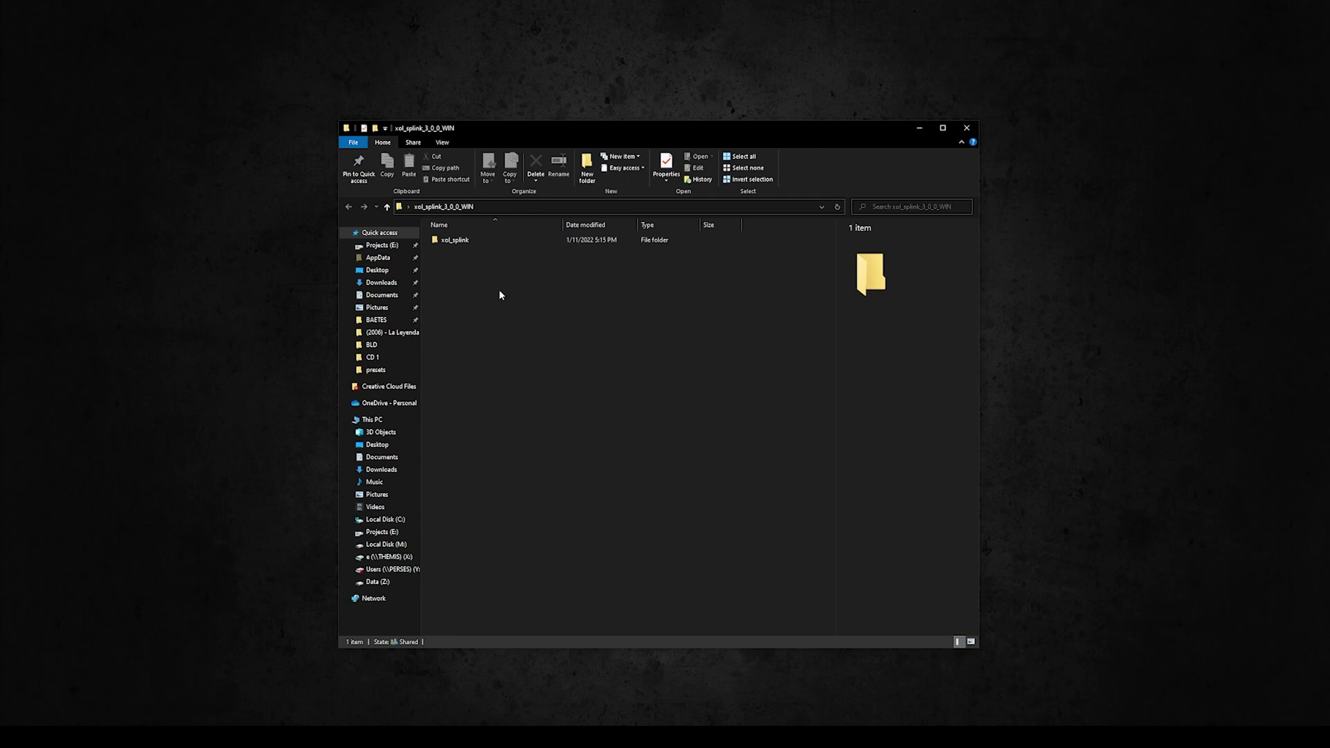
left_click(442, 243)
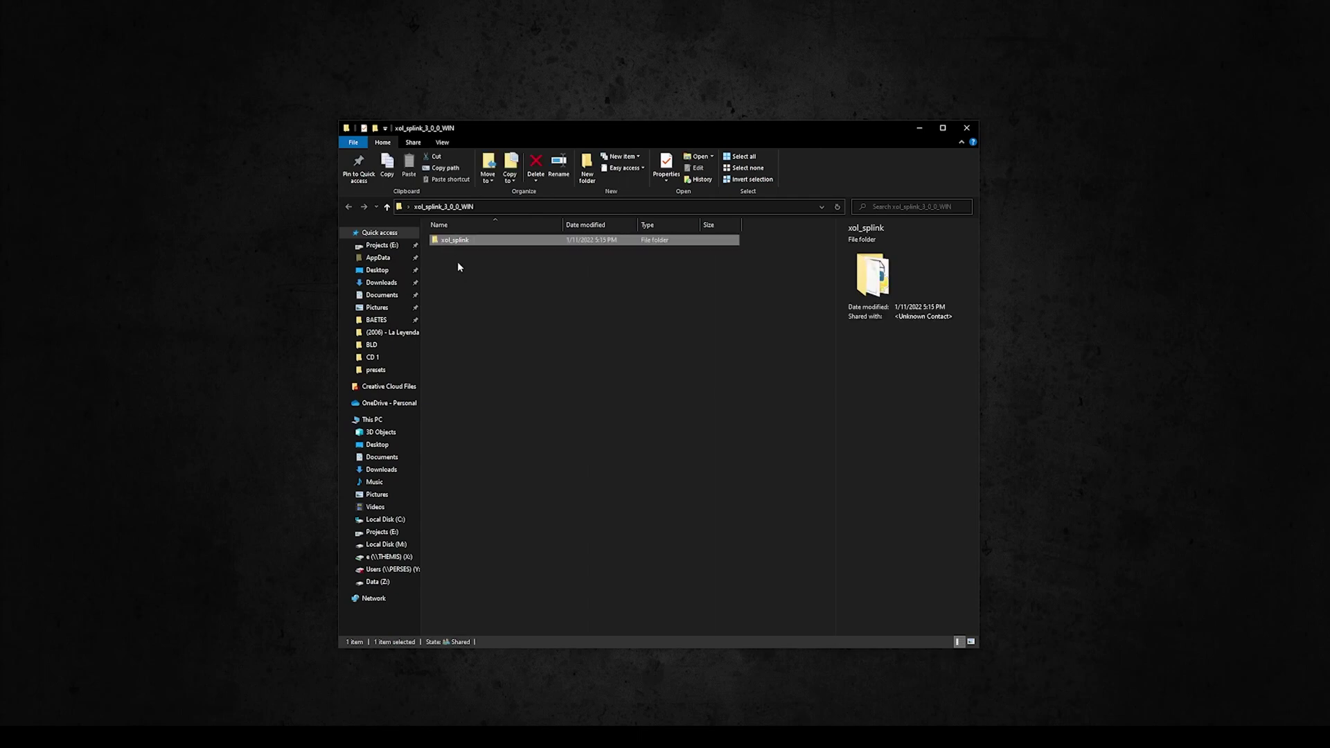
double_click(460, 244)
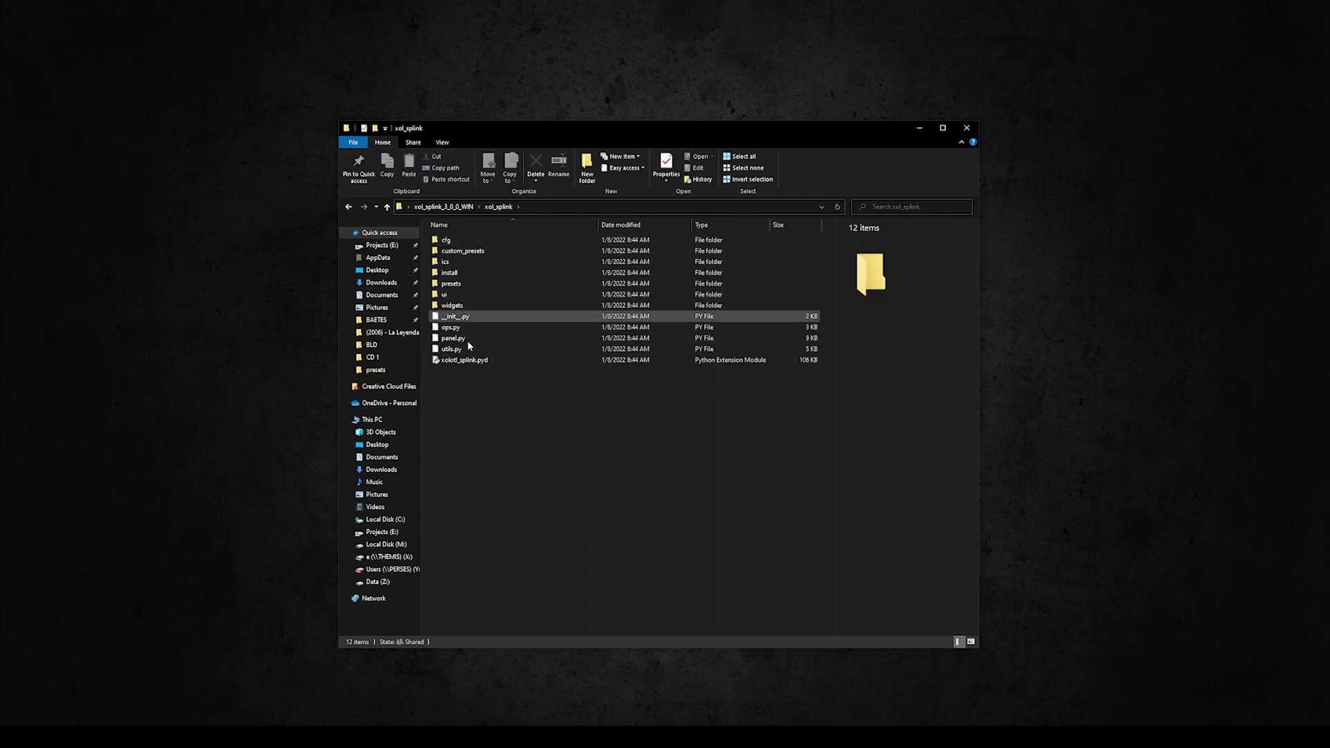
key("ctrl+n")
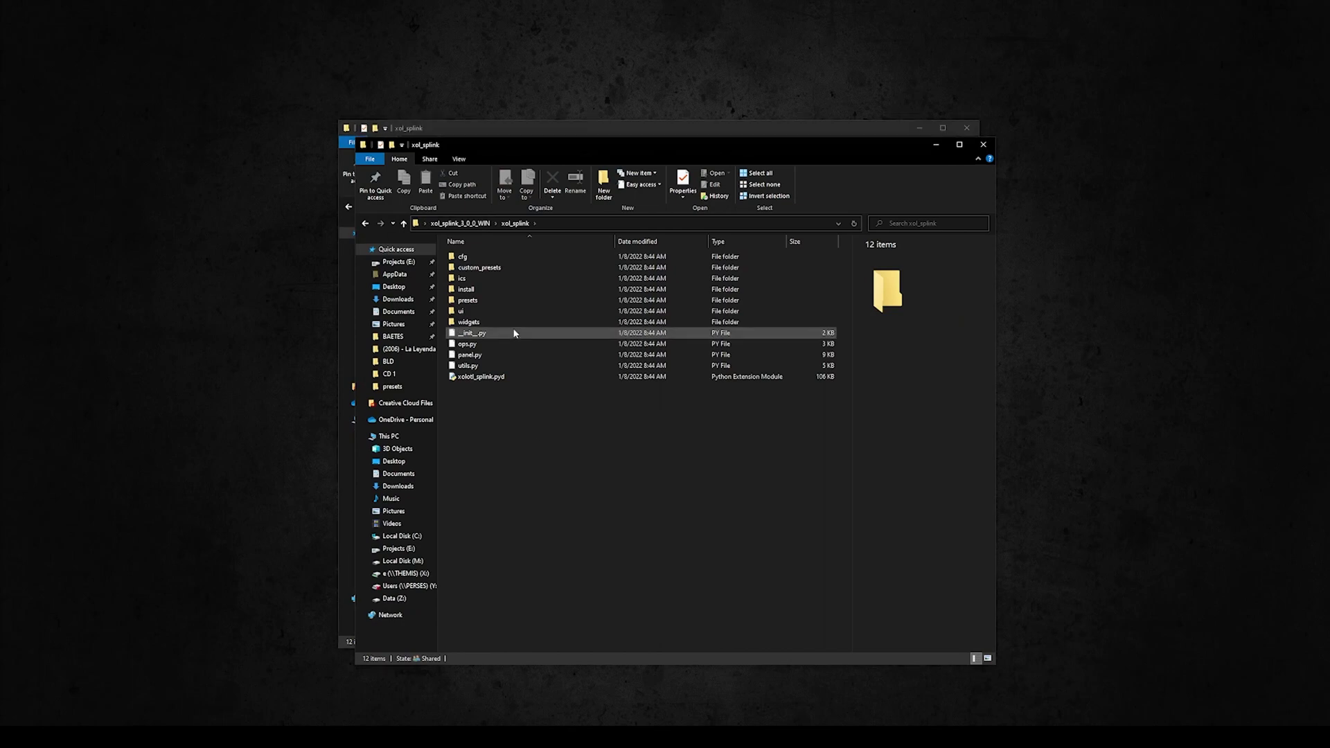
left_click(423, 314)
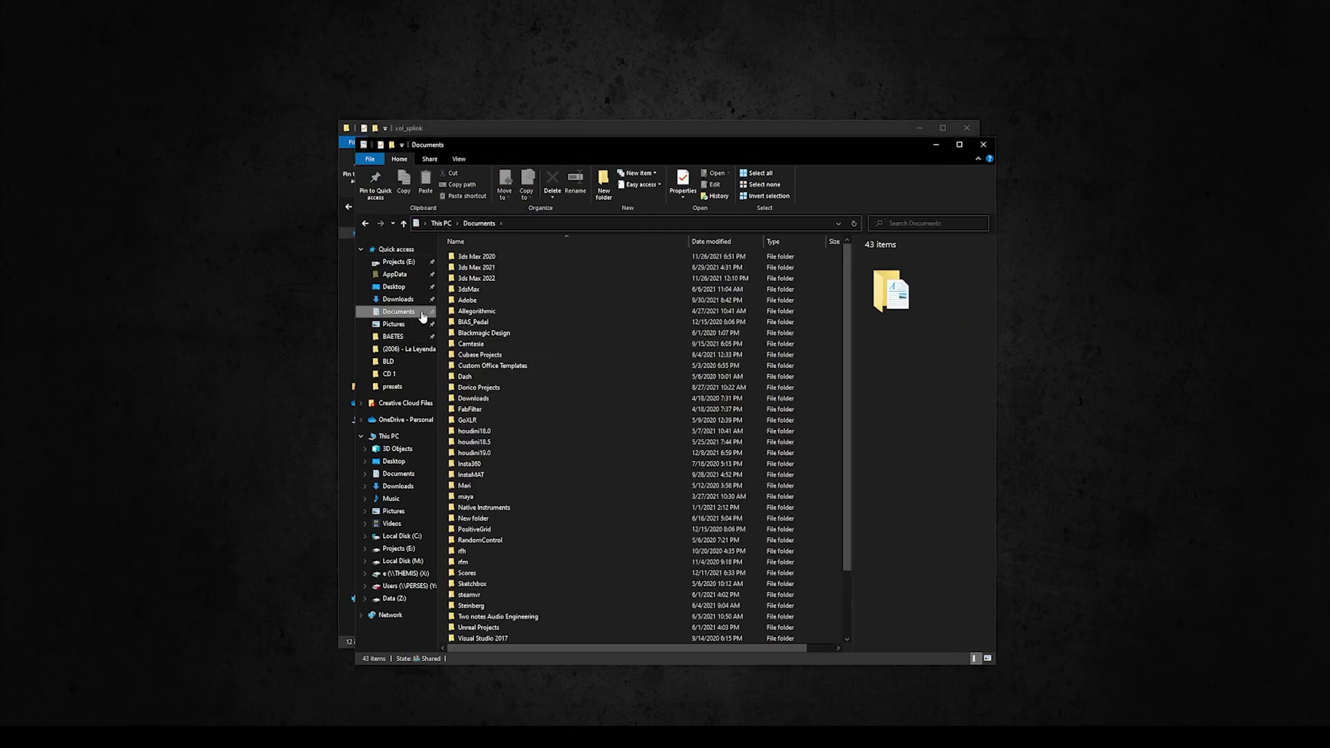
double_click(469, 299)
double_click(478, 289)
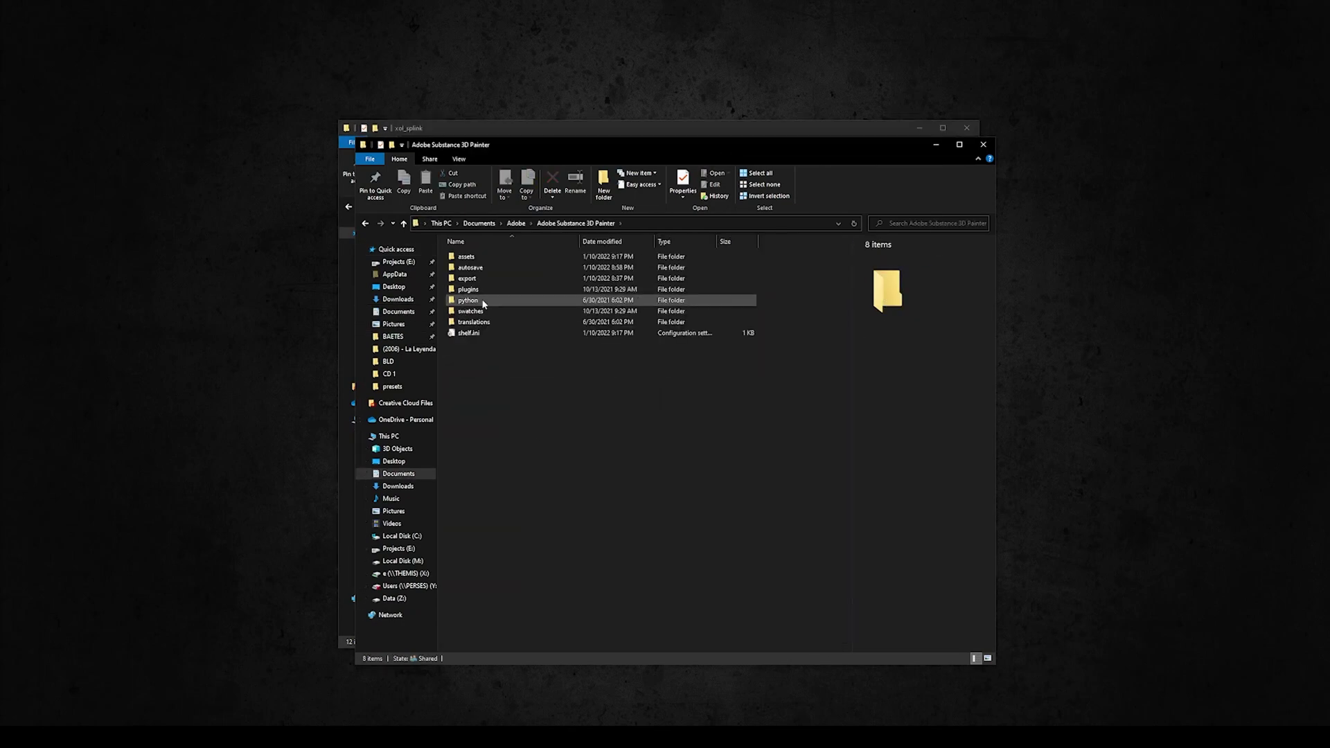
double_click(468, 300)
double_click(477, 272)
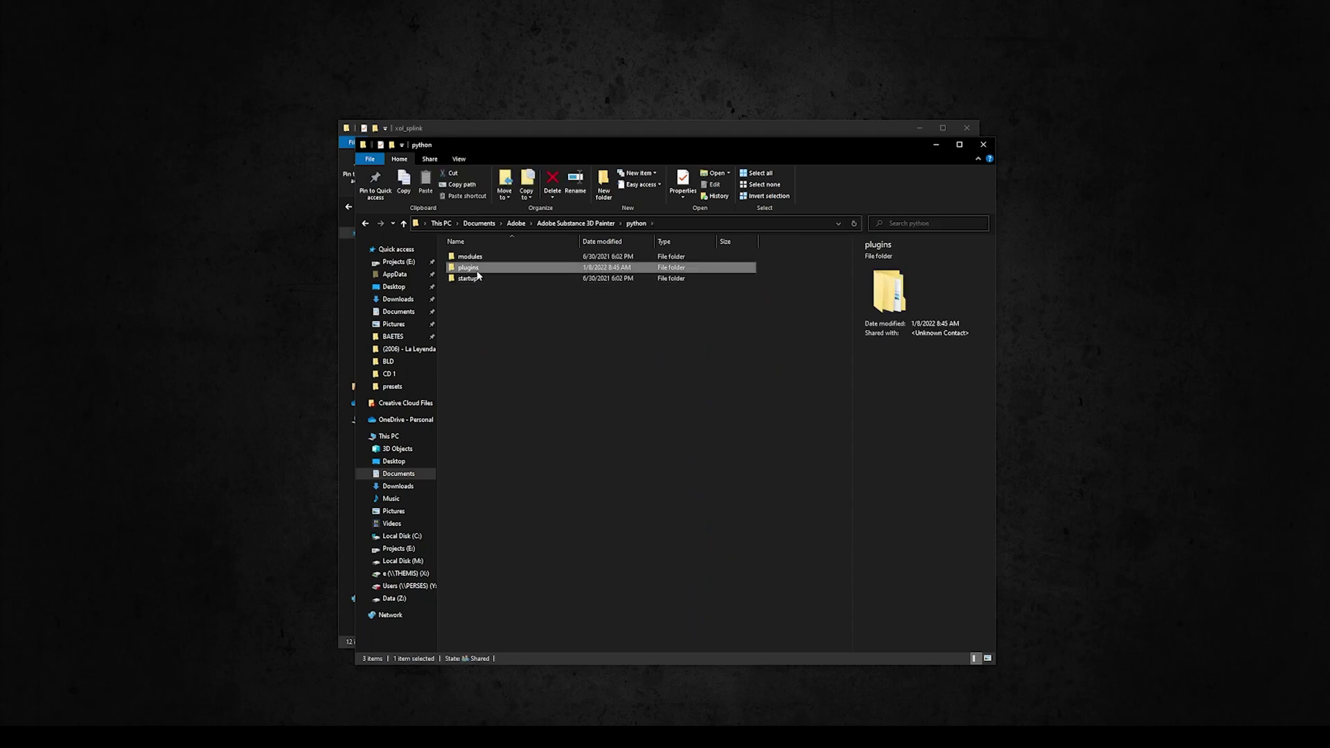
Copy the new xol_splink folder, delete the old one from plugins, and paste the new one in.
left_click_drag(619, 140, 856, 142)
left_click_drag(581, 127, 264, 165)
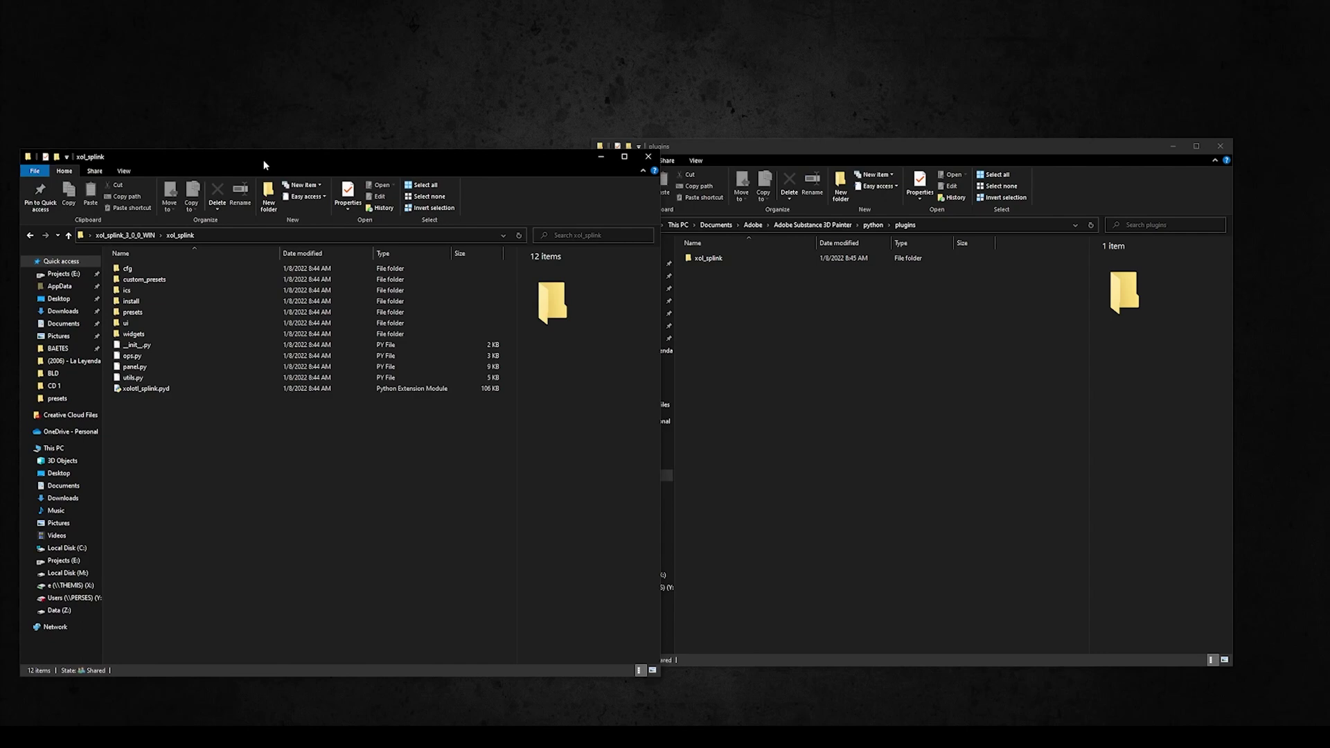
left_click(125, 234)
left_click(160, 270)
key("ctrl+c")
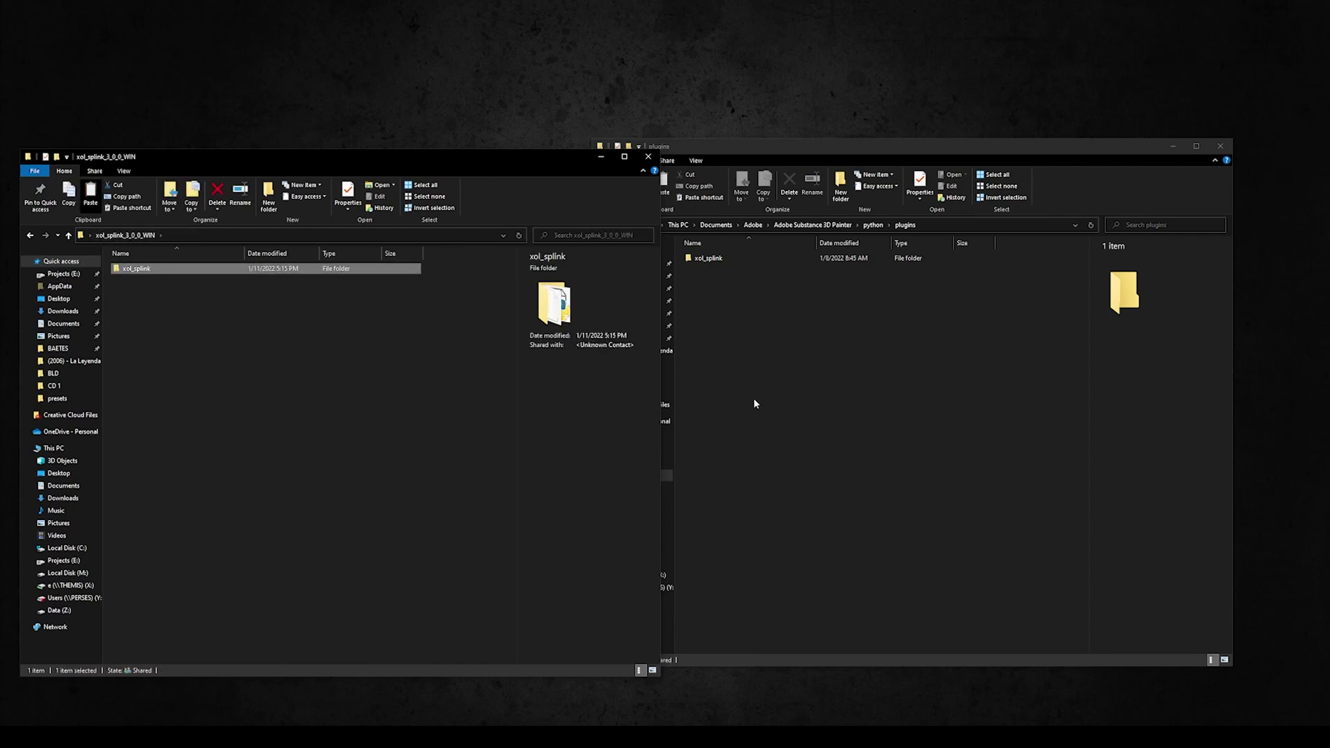
left_click(834, 465)
left_click(706, 260)
key("Delete")
right_click(777, 343)
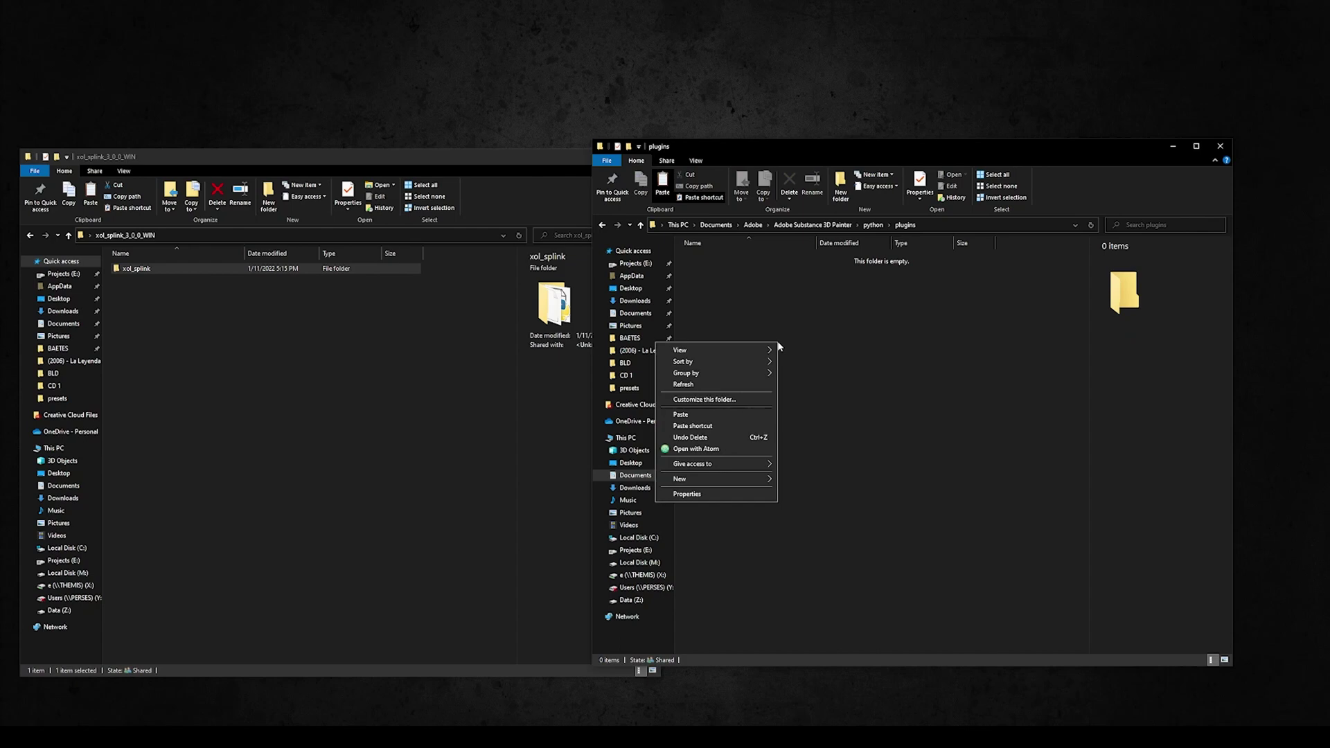
left_click(764, 413)
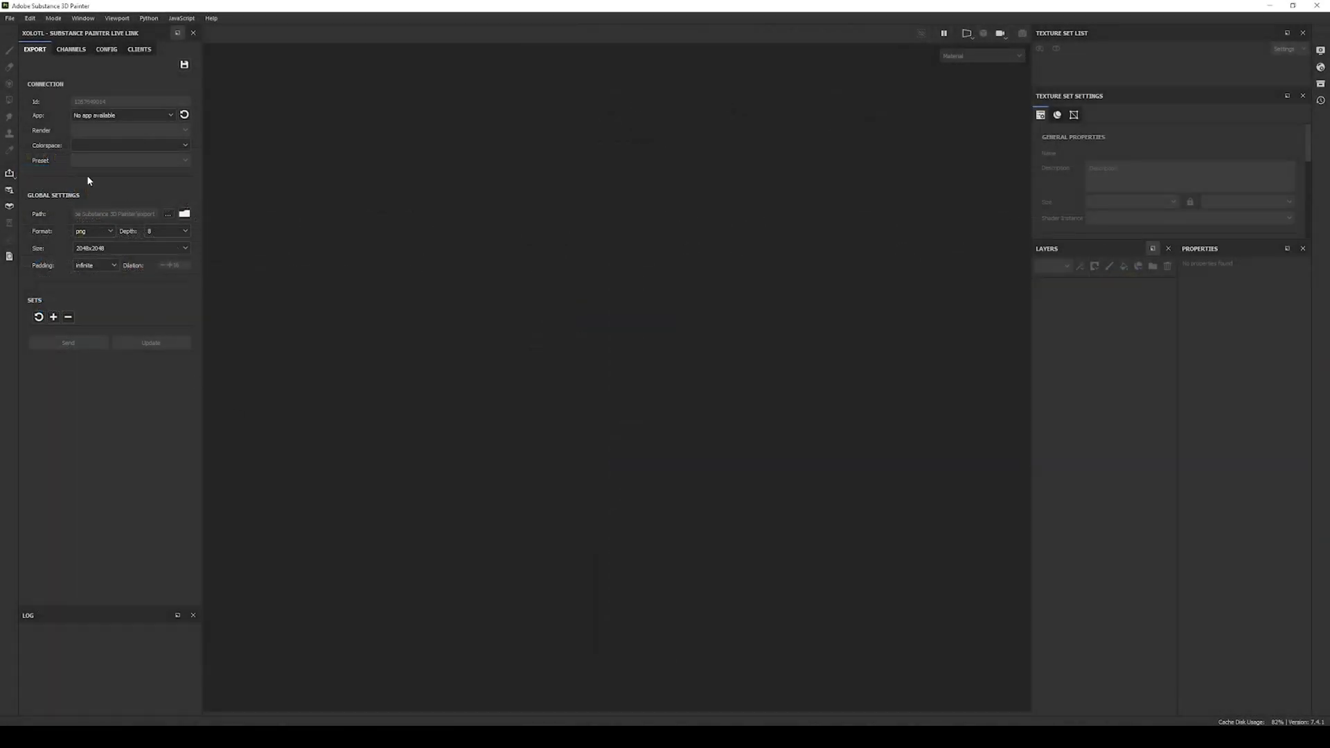
left_click(194, 32)
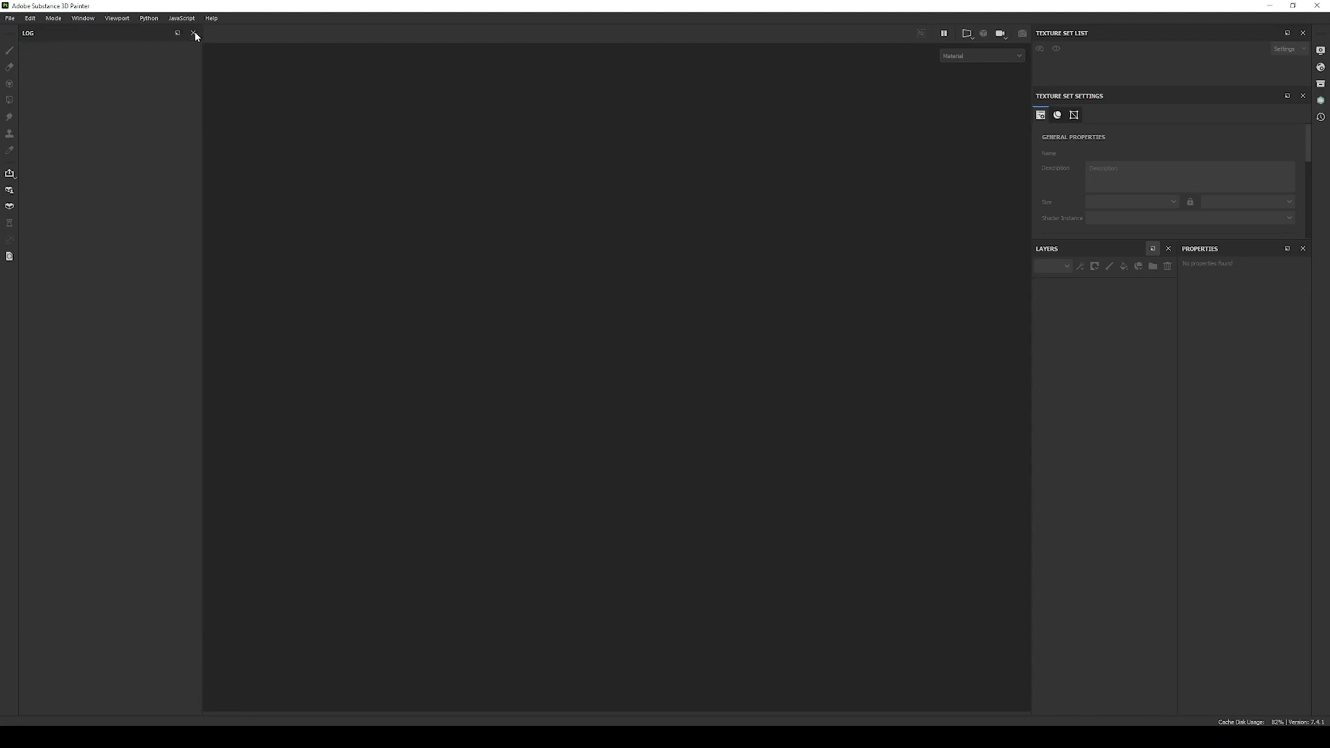
left_click(1321, 100)
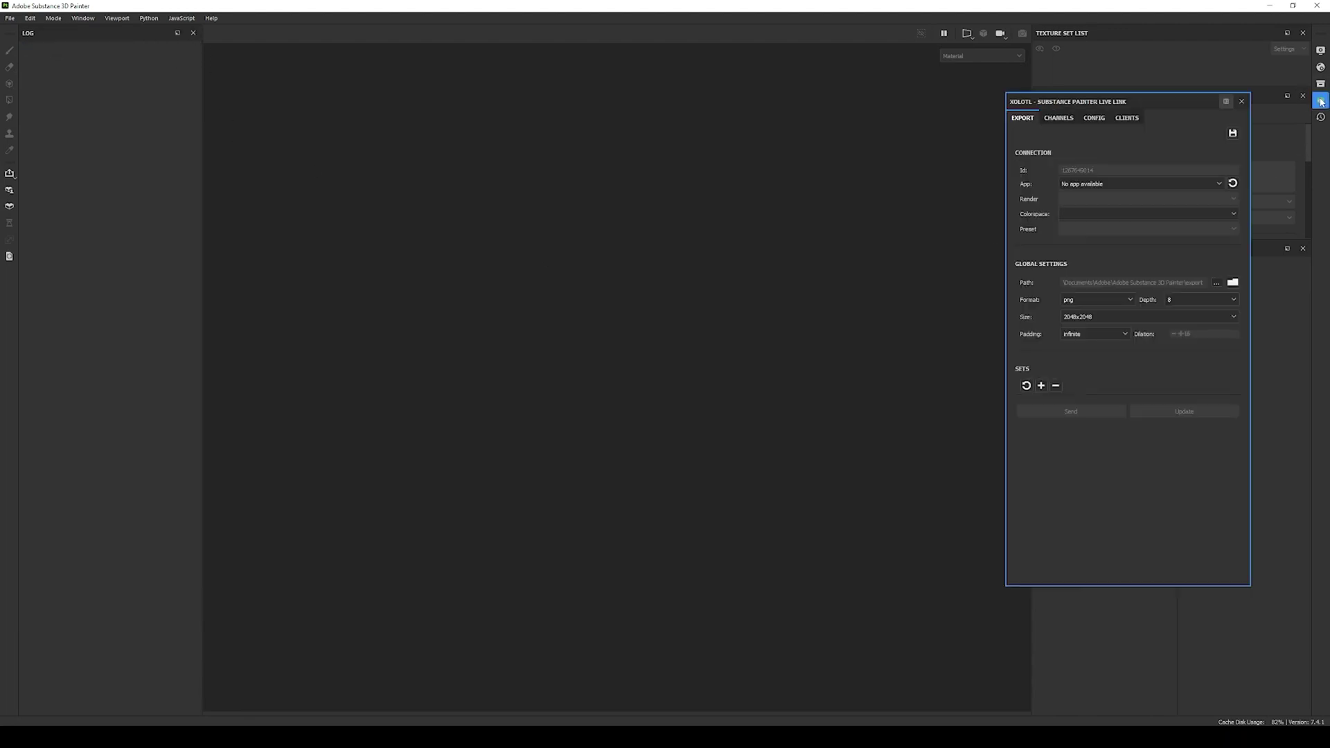
left_click(1225, 101)
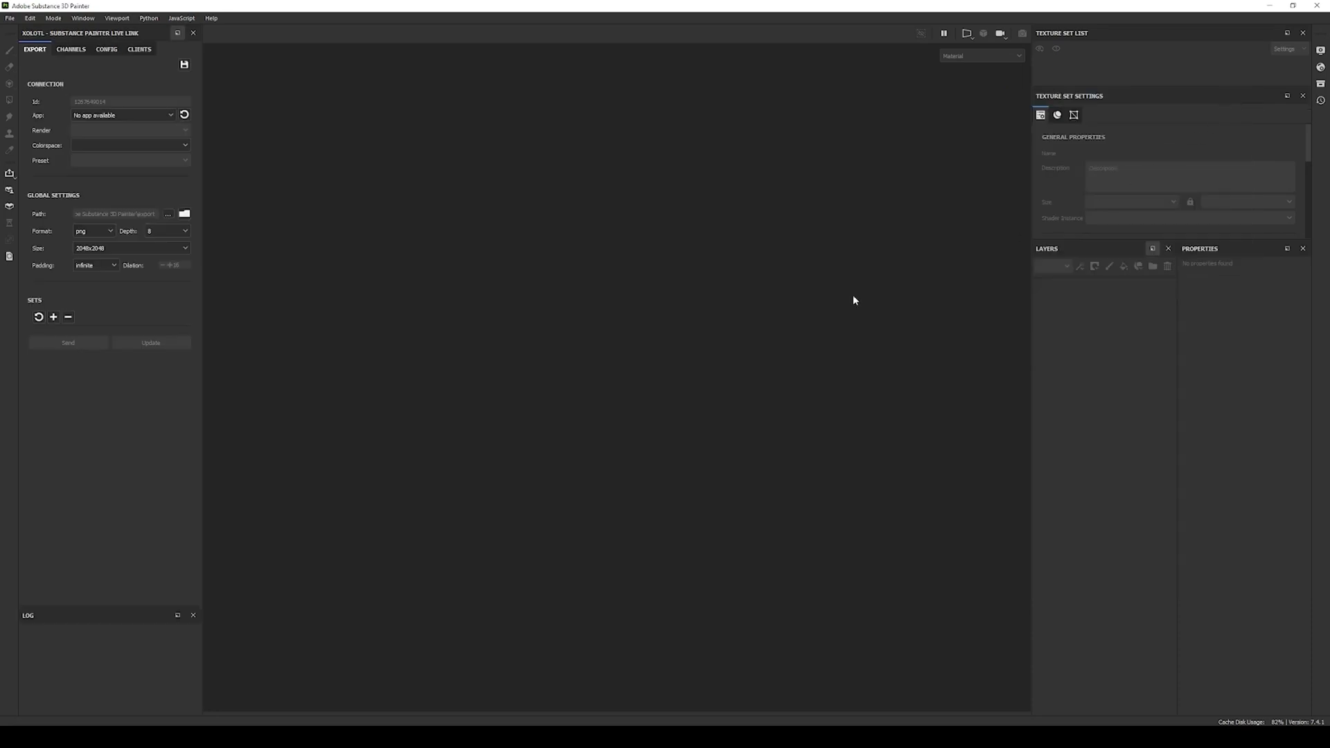
left_click(149, 18)
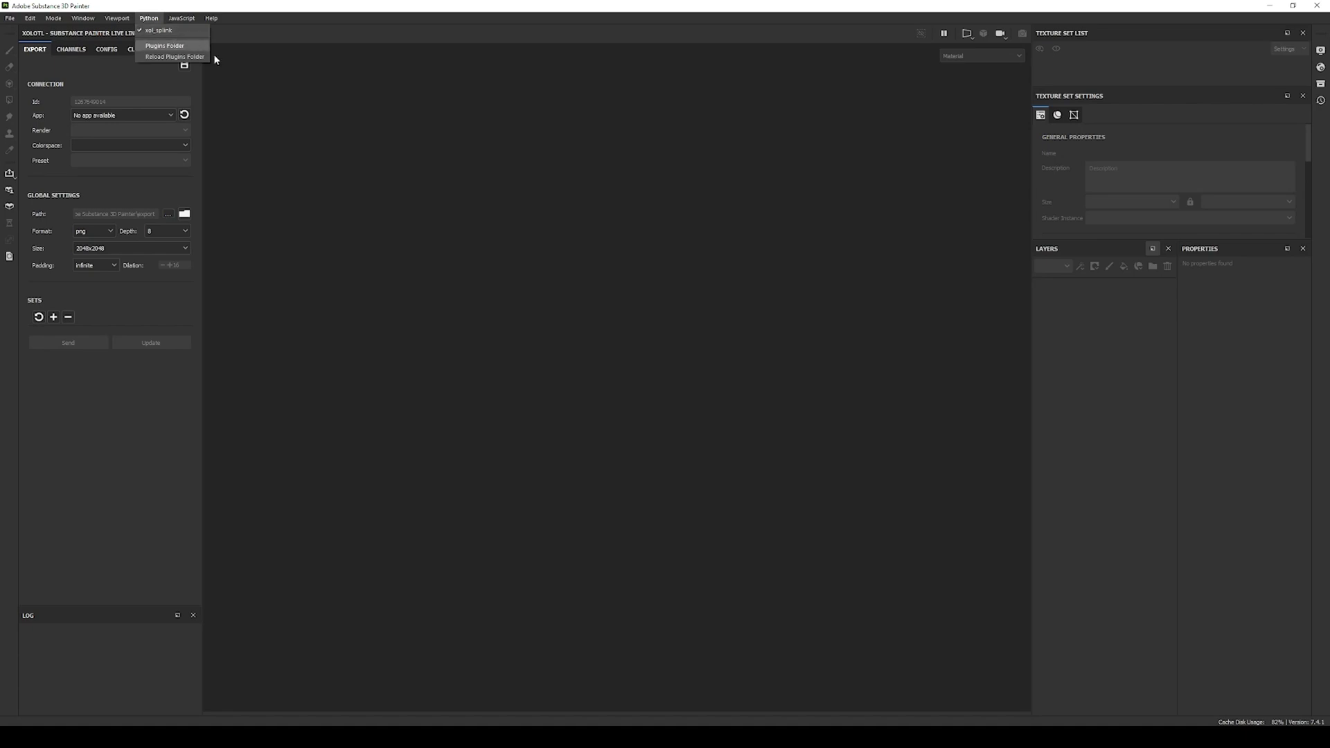
left_click(344, 197)
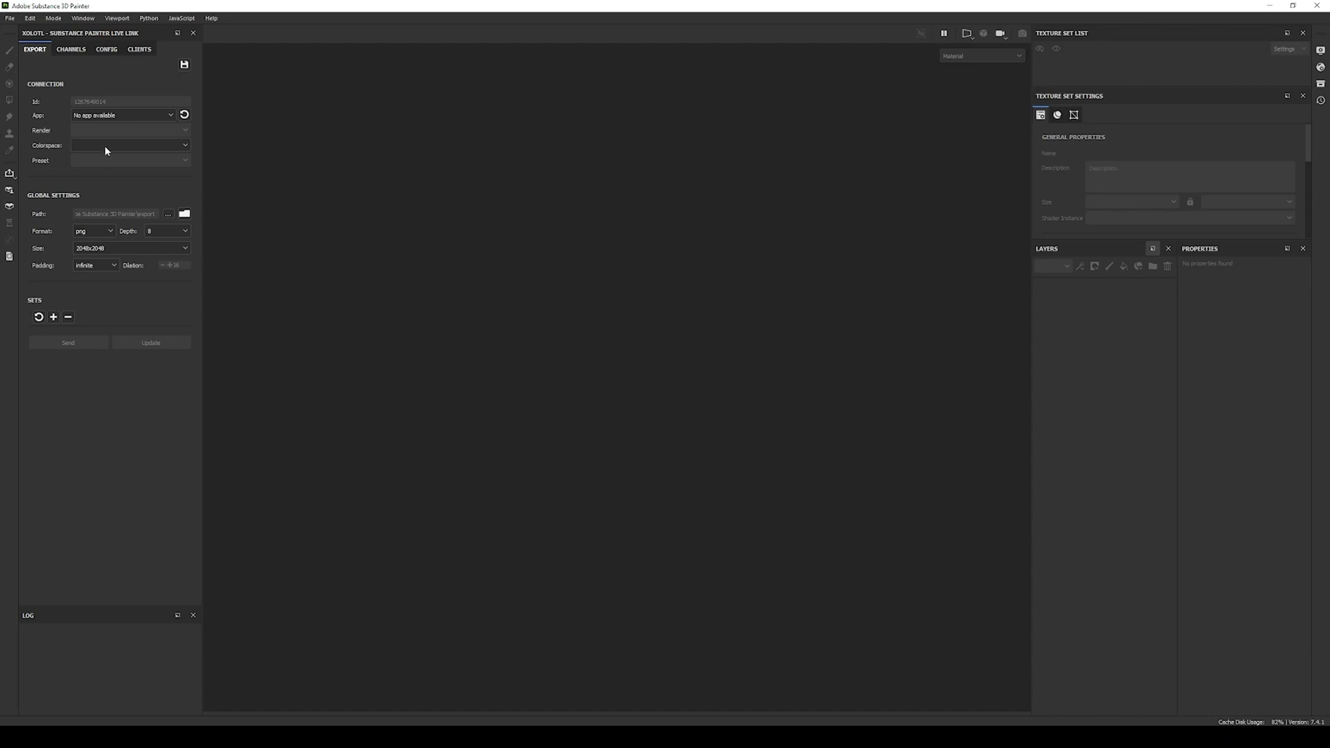
In the Xolotl Clients settings, verify the licence and keep Blender version 3.0 selected.
left_click(142, 50)
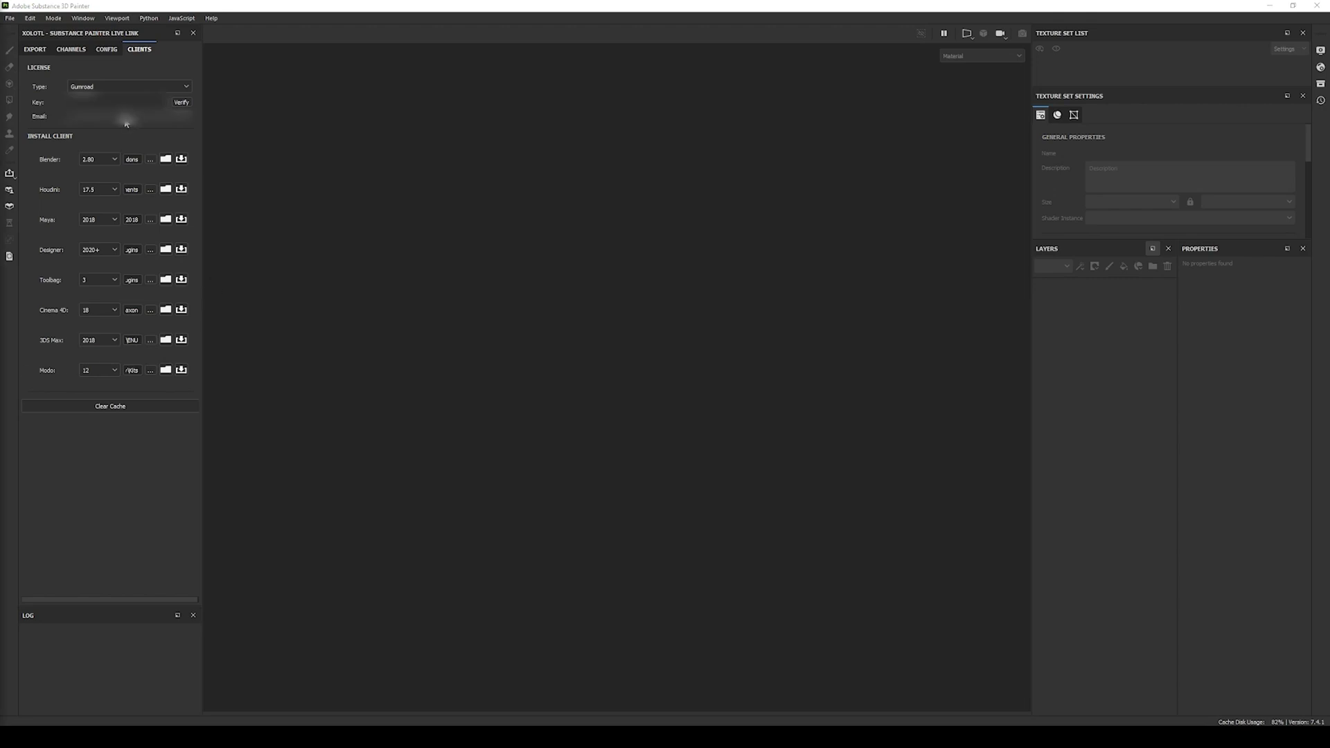
left_click(180, 104)
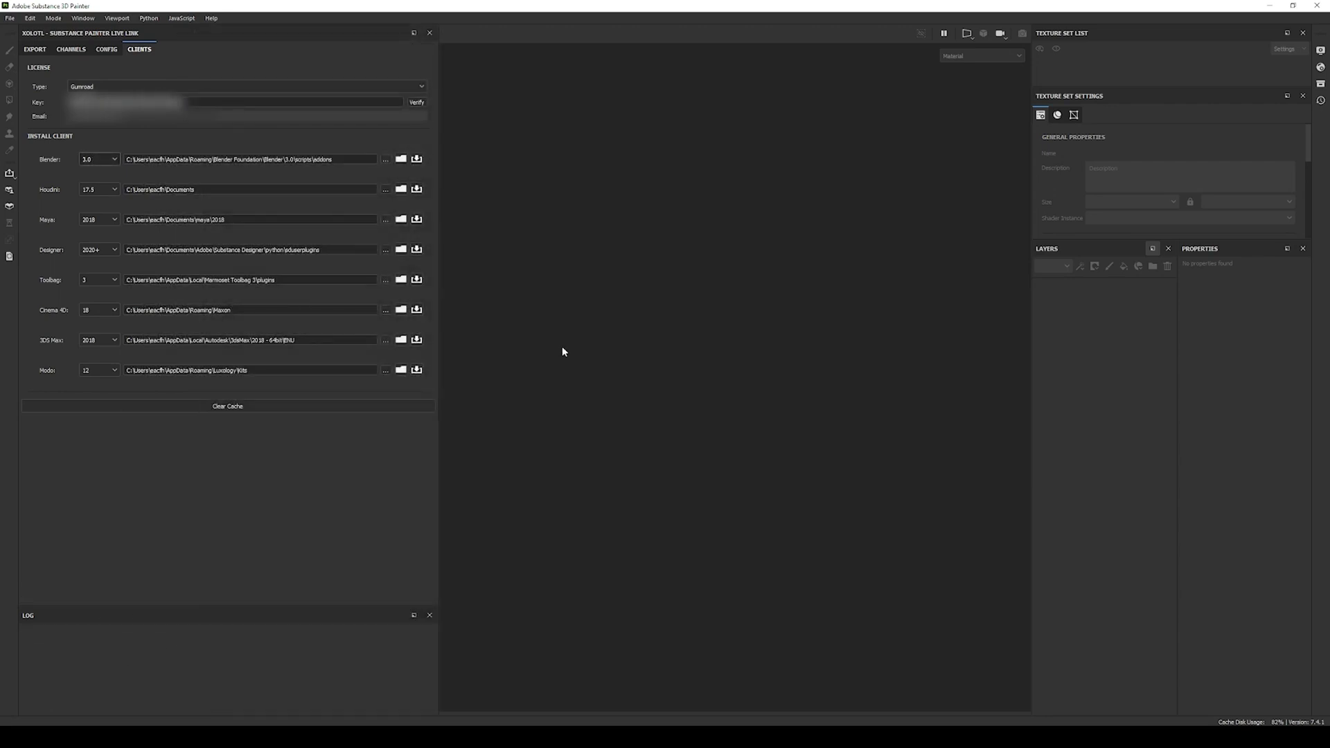
left_click(105, 159)
left_click(102, 223)
Check Blender 3.0's scripts\addons folder in File Explorer, then install the live link plugin there.
left_click_drag(347, 160, 127, 159)
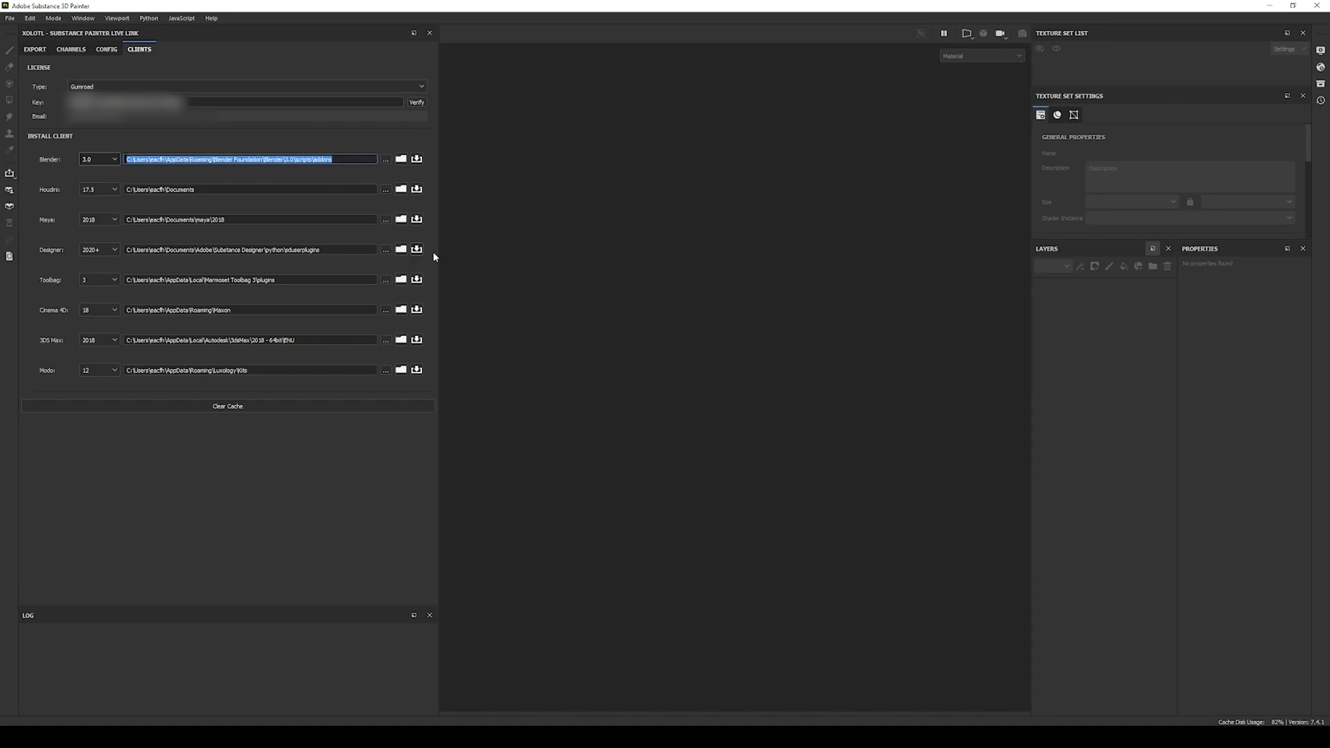
left_click(487, 264)
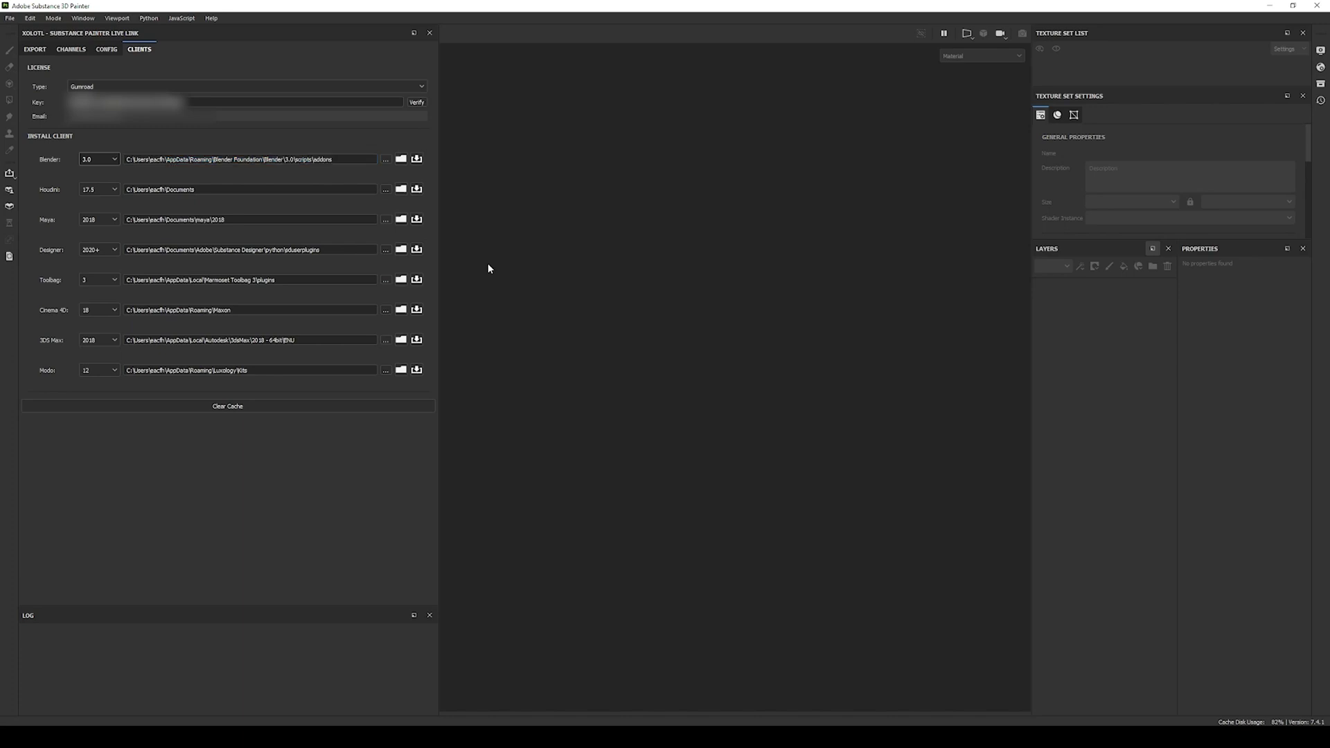
left_click(401, 159)
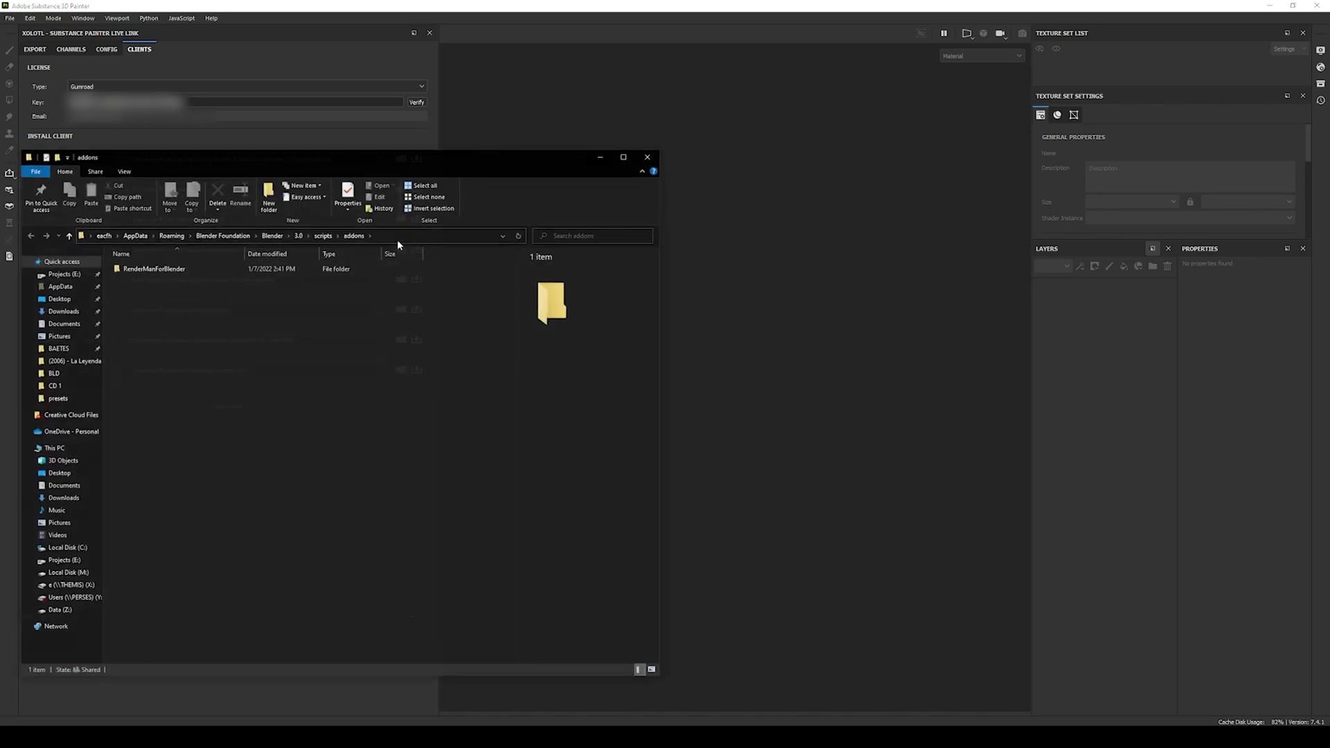
left_click(415, 236)
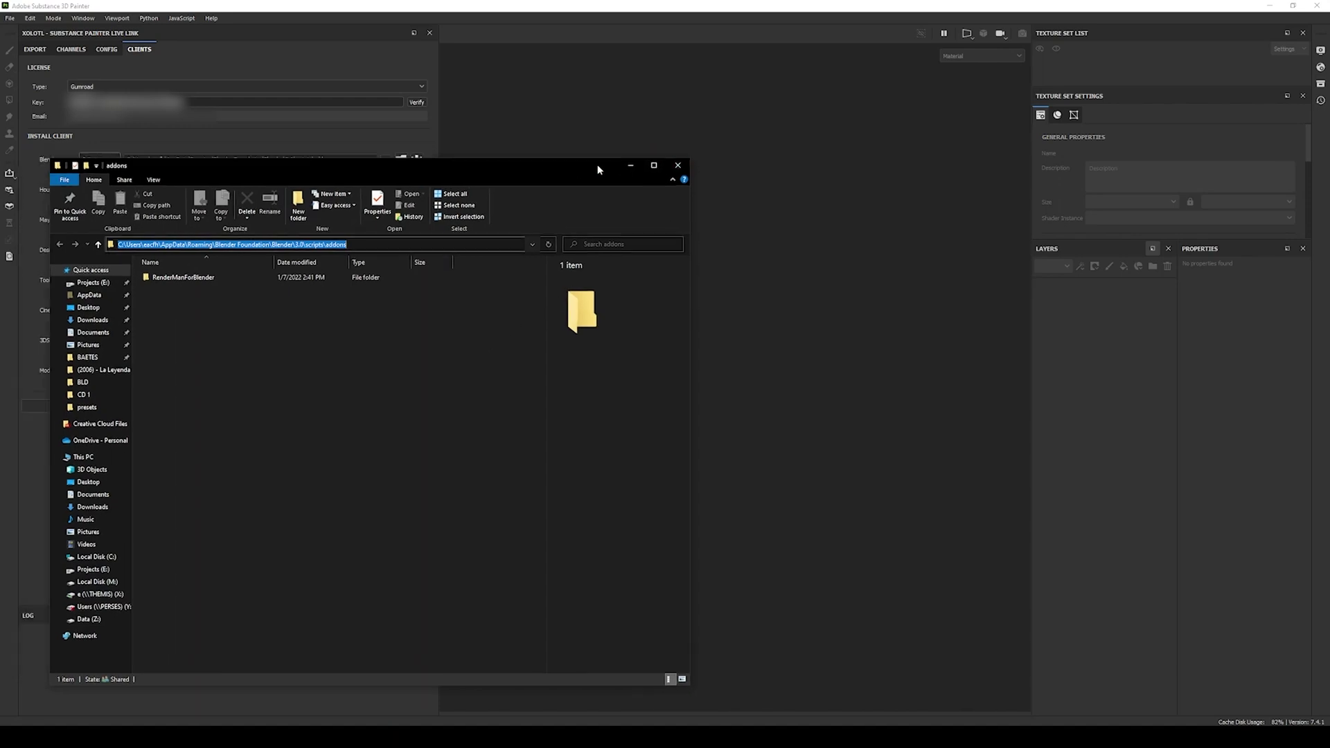
left_click_drag(568, 155, 1138, 152)
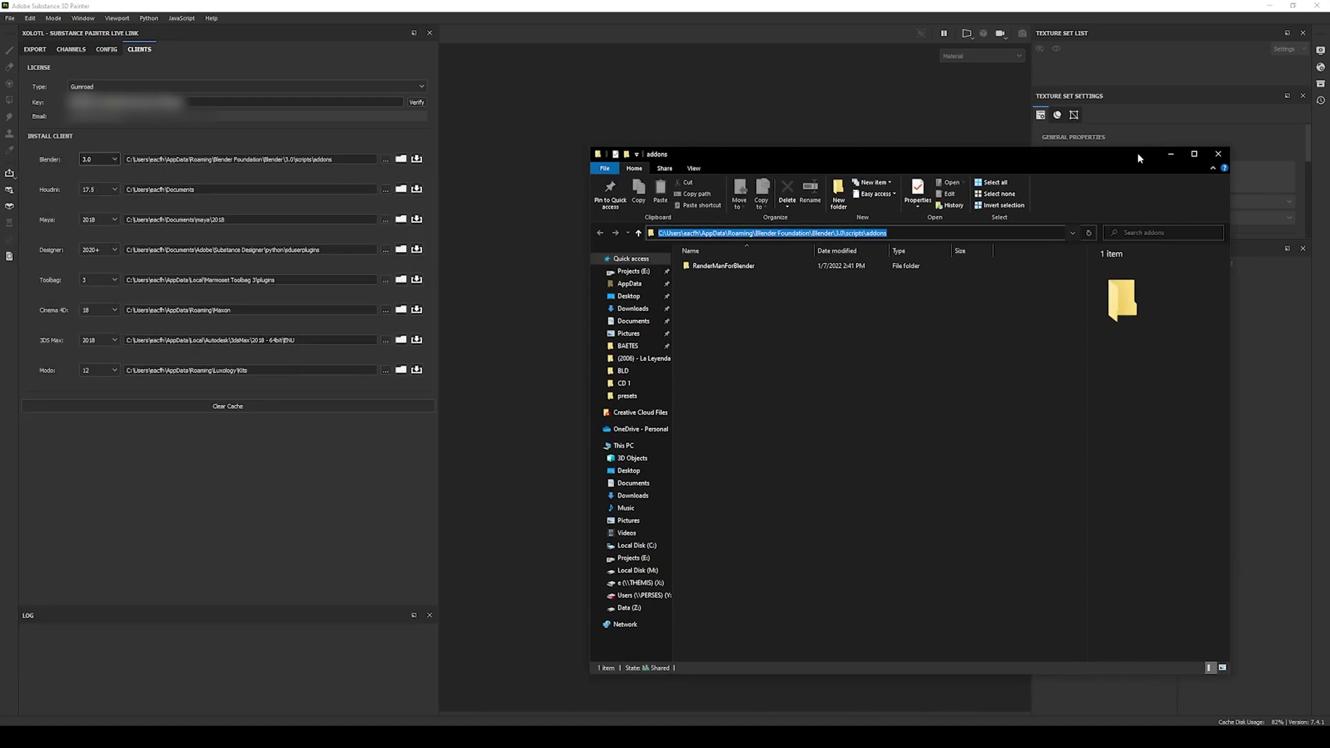
left_click(417, 159)
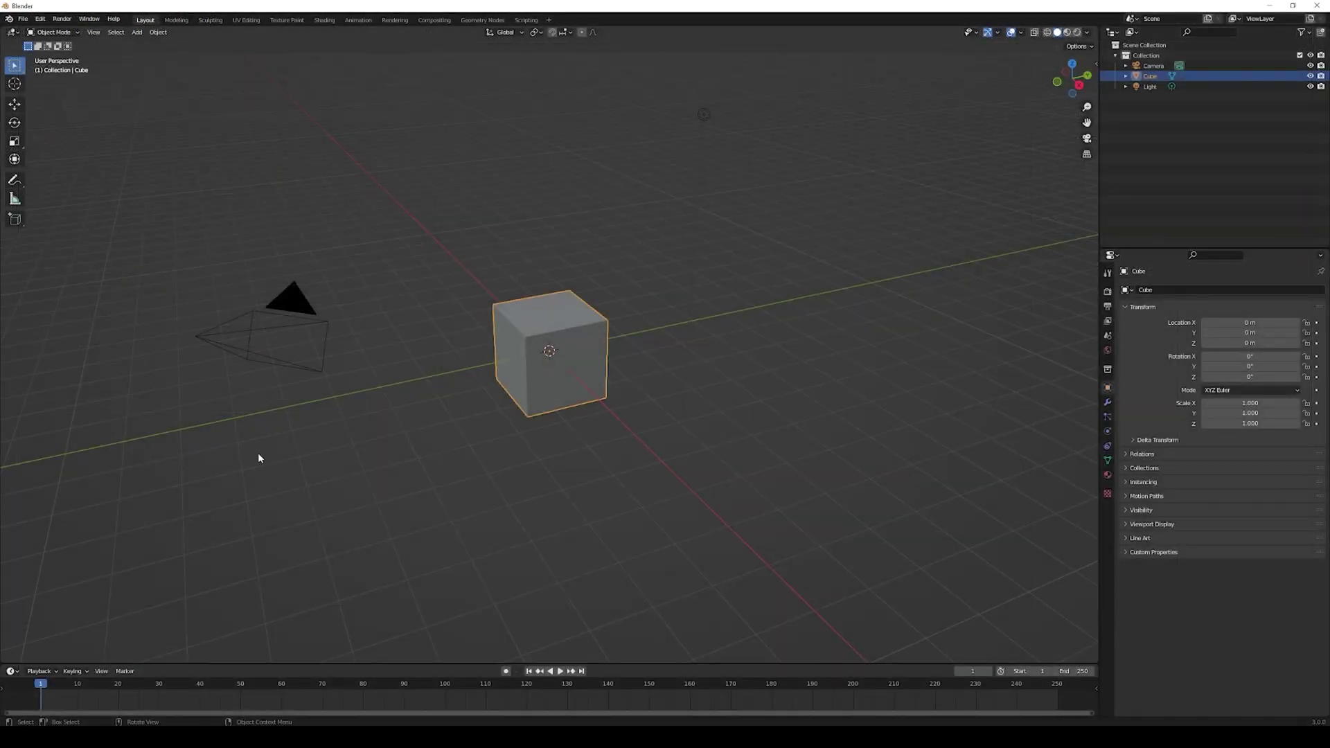
Search 'xol' in Blender's Add-ons preferences, confirm the Xolotl add-on details, then close Preferences.
left_click(259, 458)
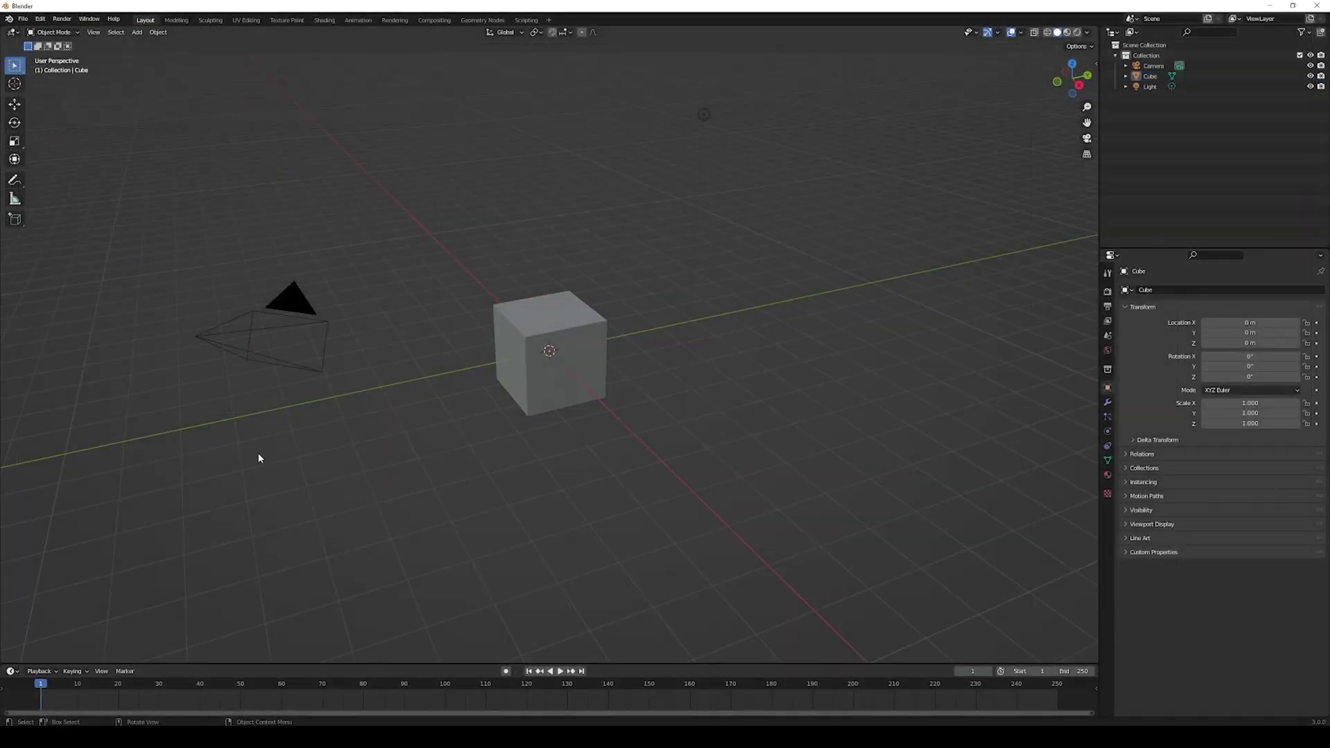
left_click(40, 19)
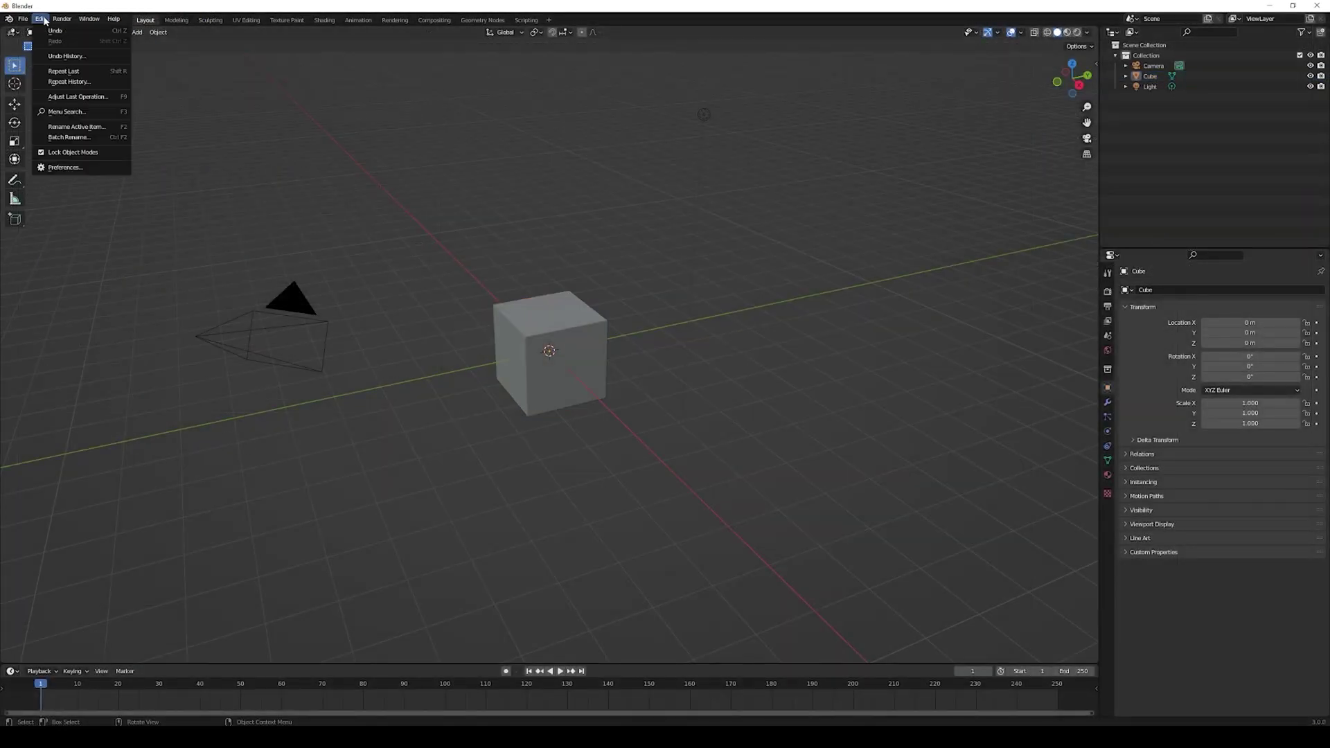
left_click(84, 169)
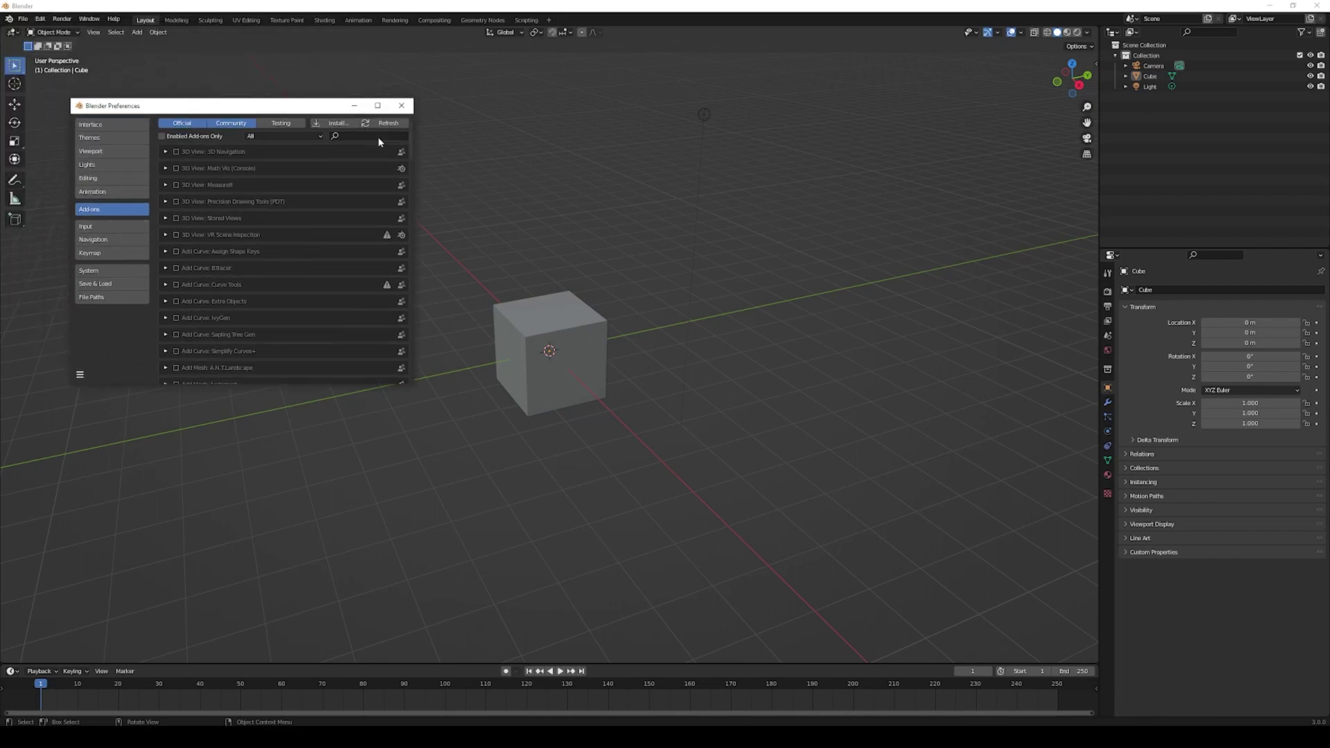
type("xol")
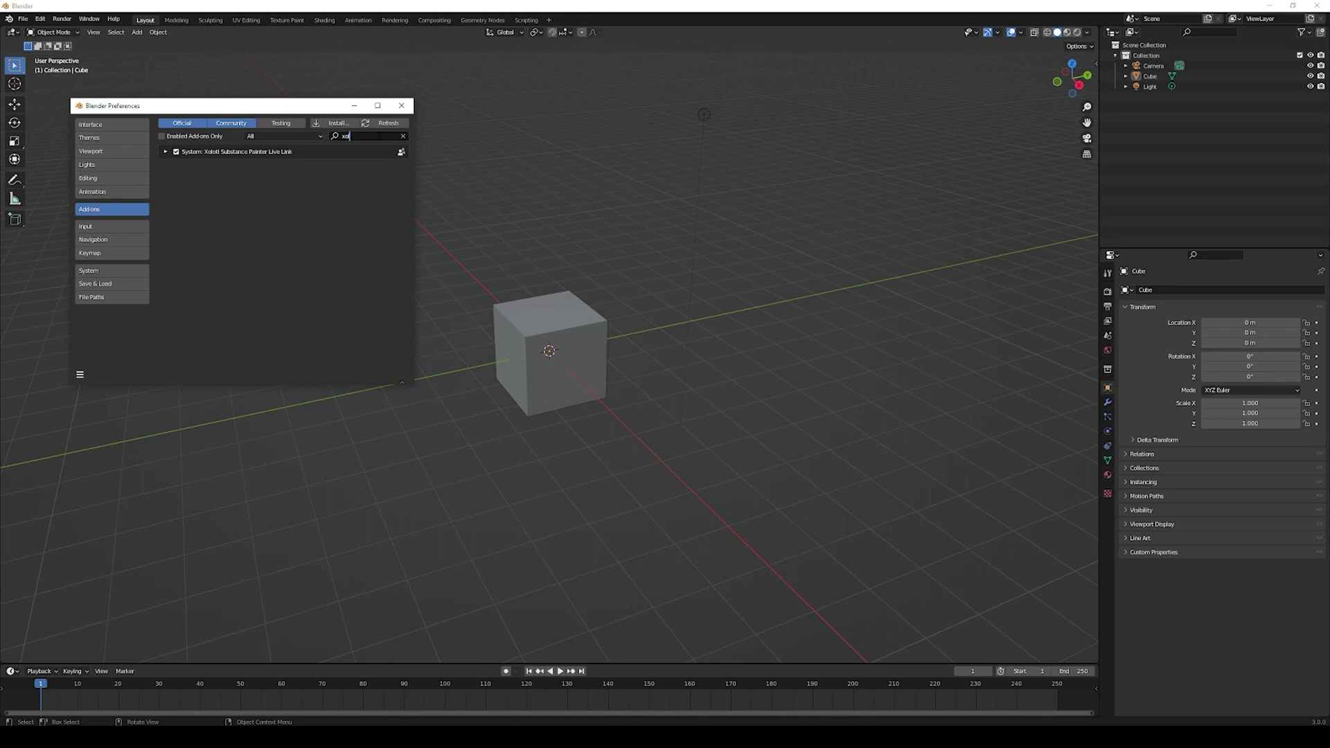
left_click(166, 152)
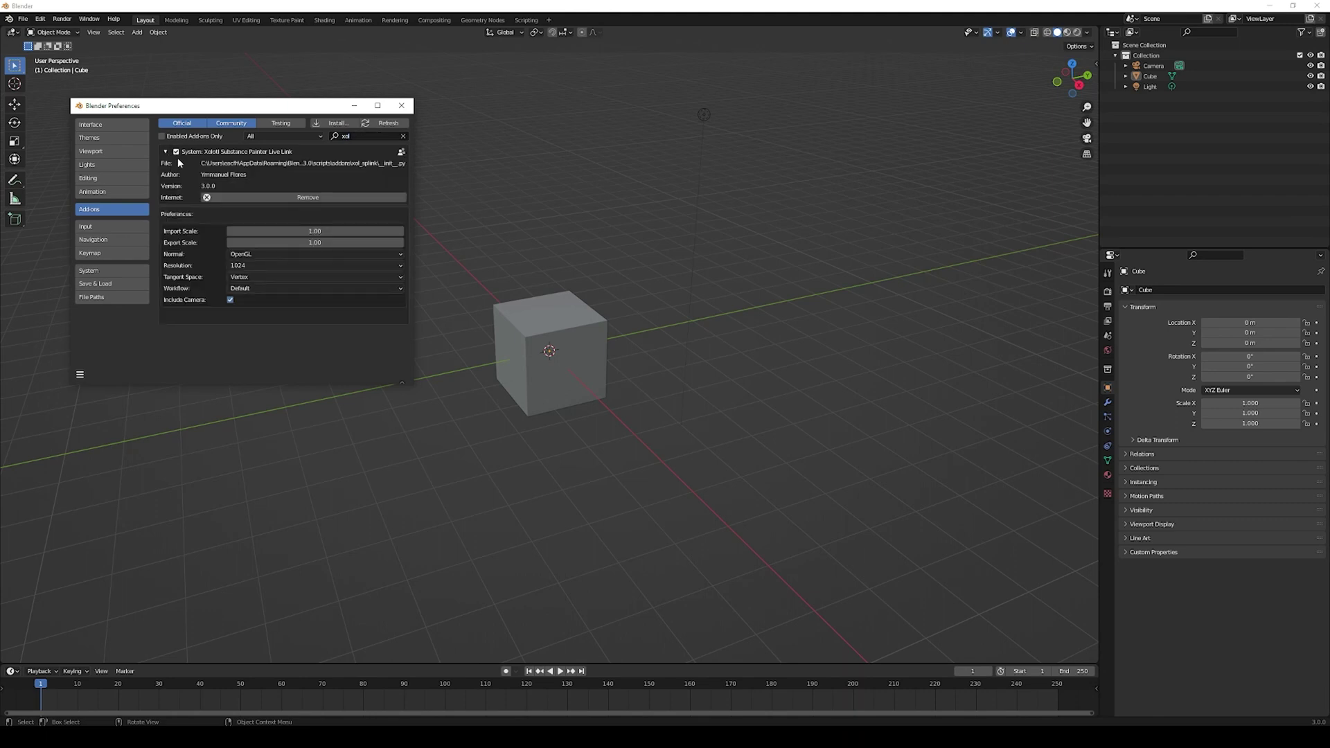
left_click(401, 105)
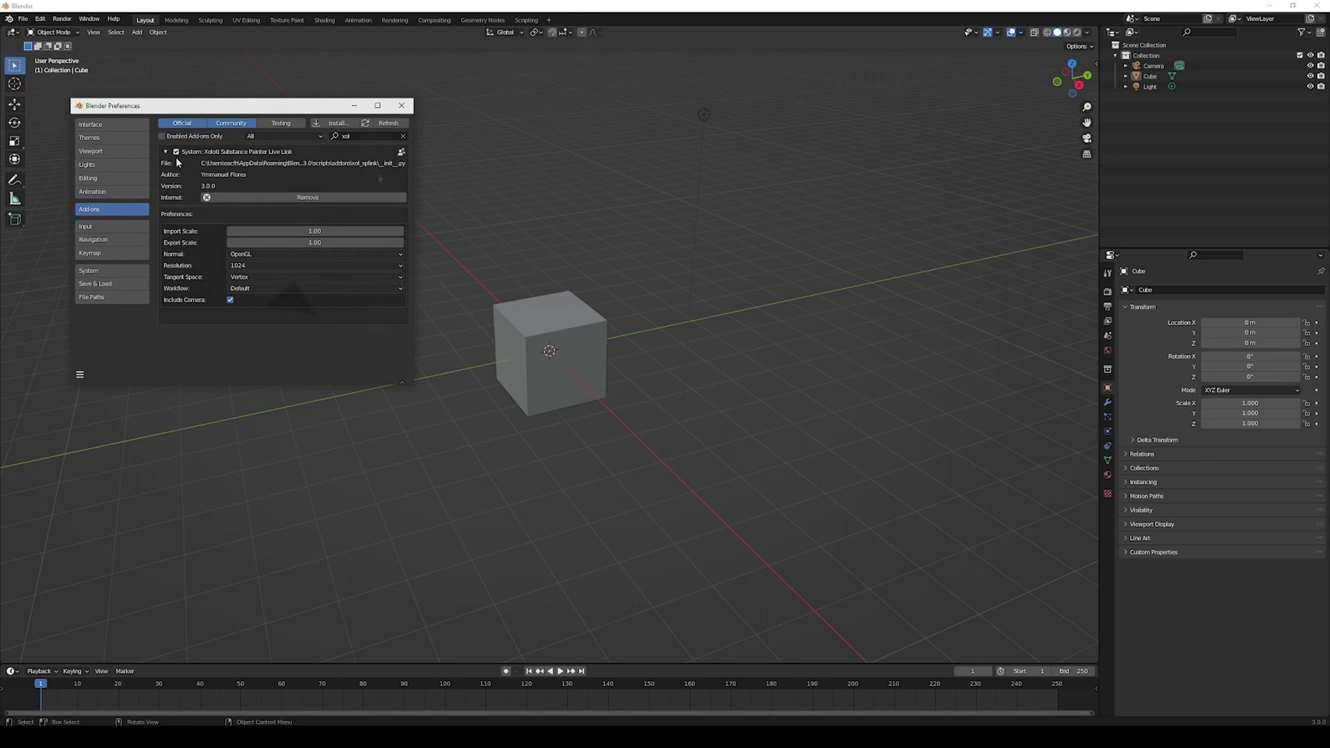
left_click(1096, 63)
In the Substance Painter Link sidebar panel, pick the running Substance Painter session under APPS.
left_click(1093, 133)
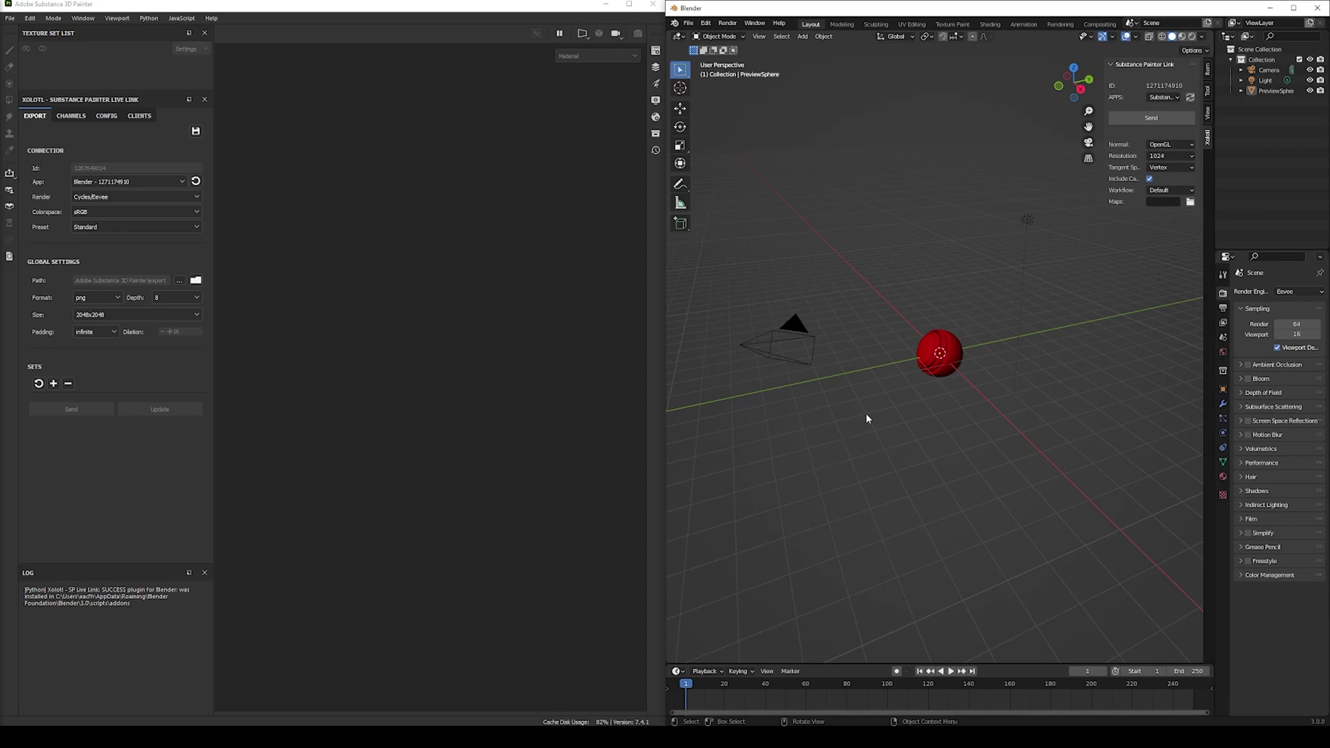
scroll(866, 419, "up", 1)
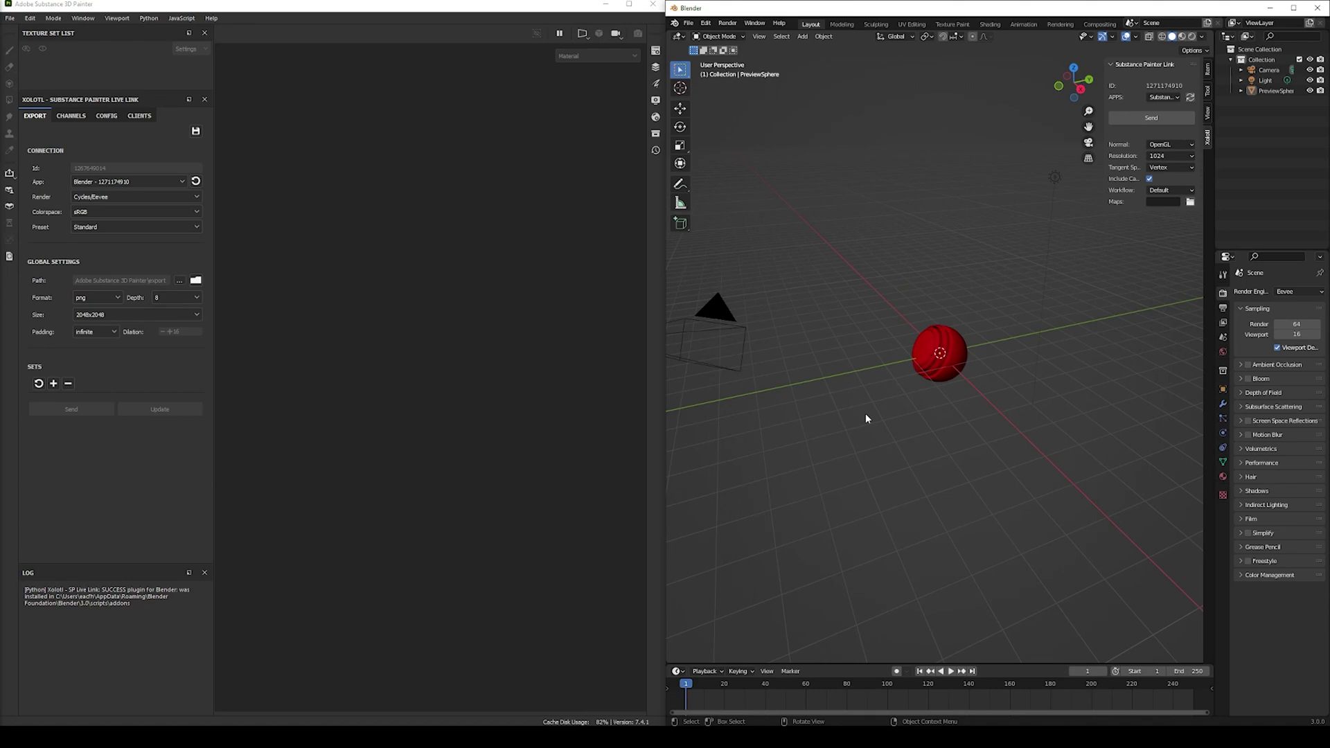
left_click_drag(90, 168, 123, 168)
left_click(1173, 101)
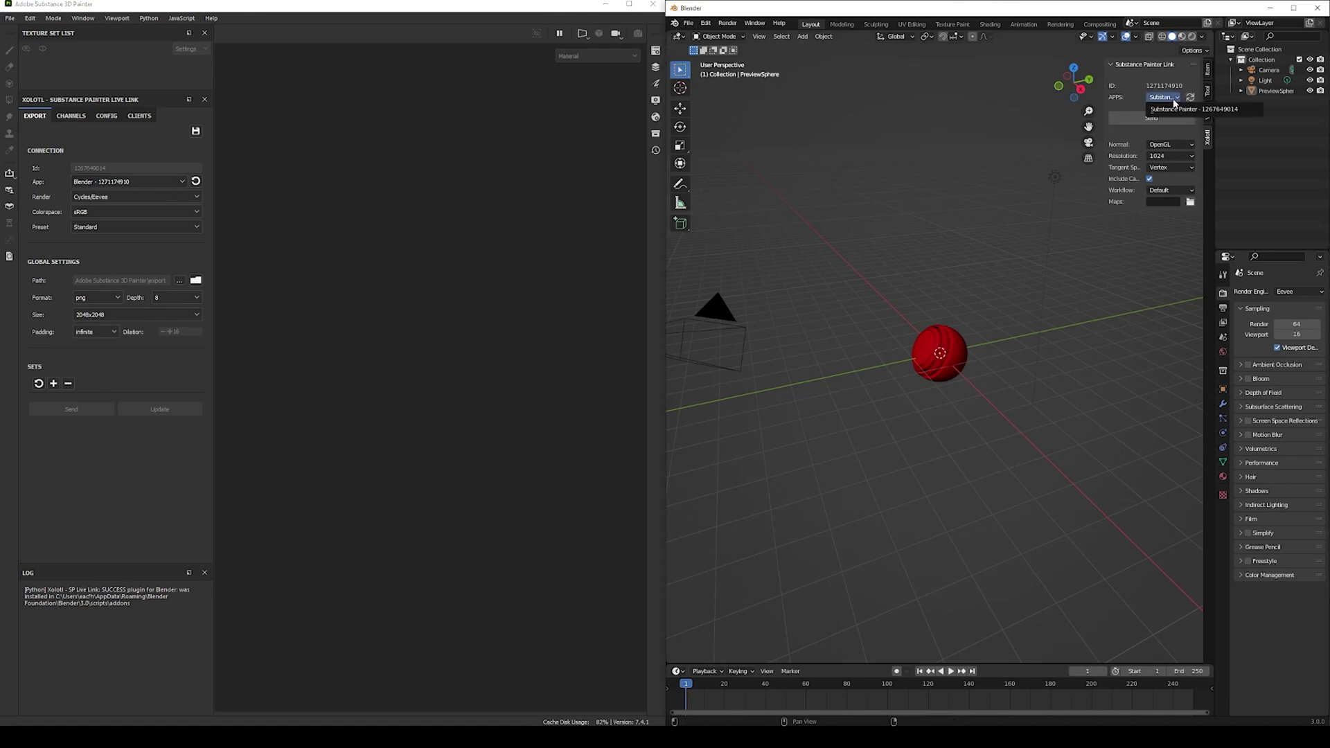
left_click(1178, 109)
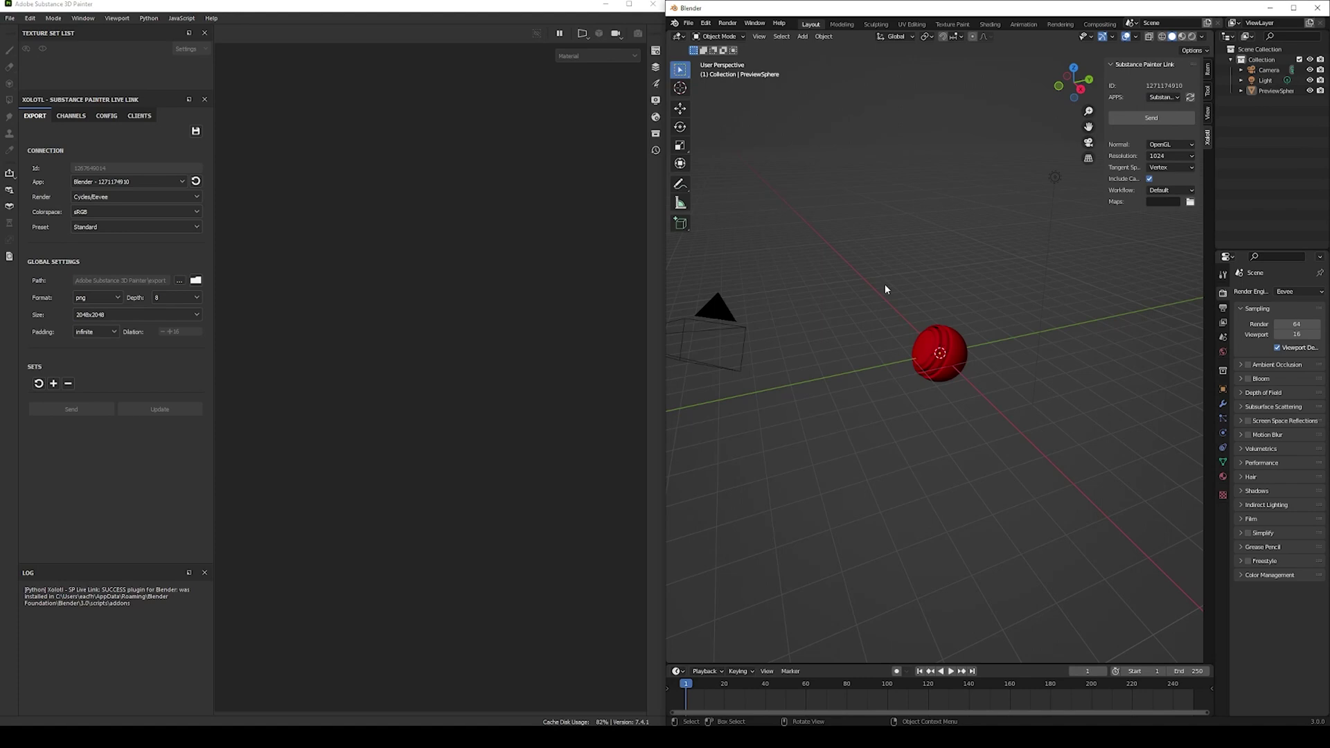
Select the PreviewSphere and keep OpenGL normals, 1024 resolution and Vertex tangent space.
left_click(932, 373)
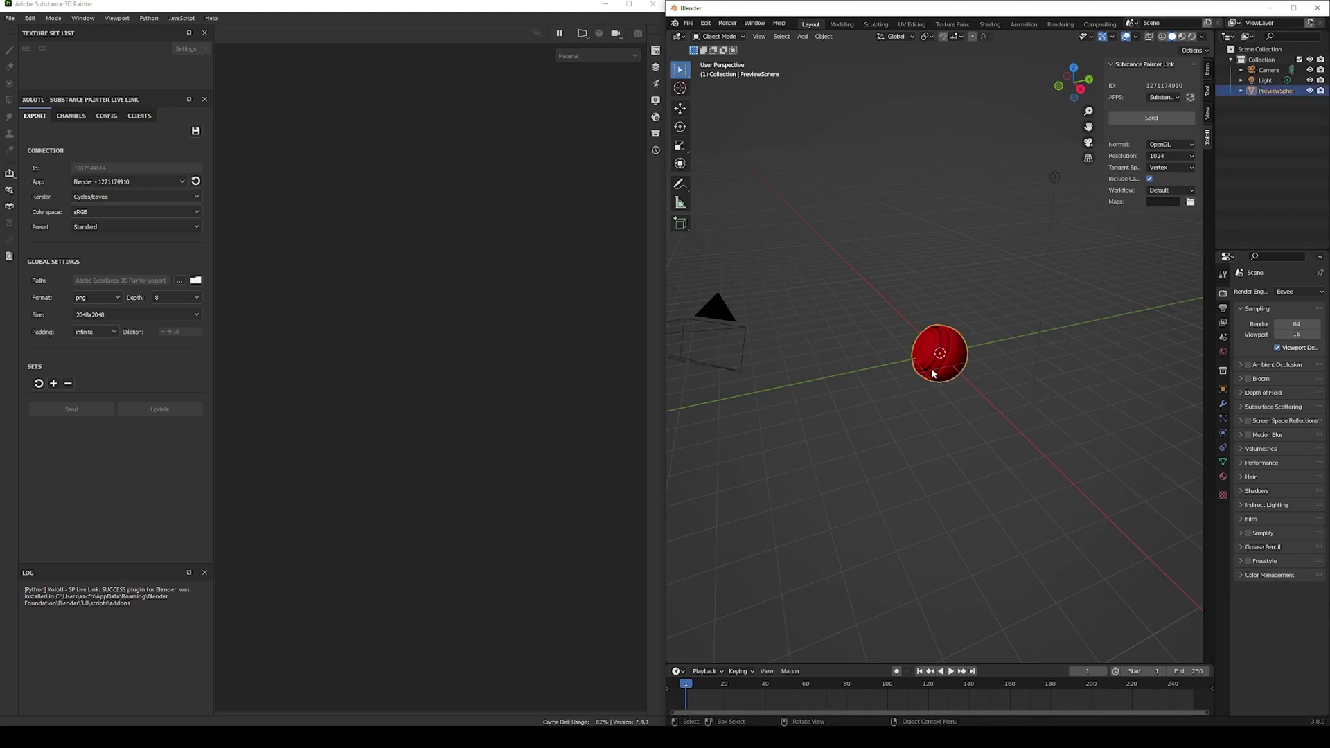
left_click(1223, 476)
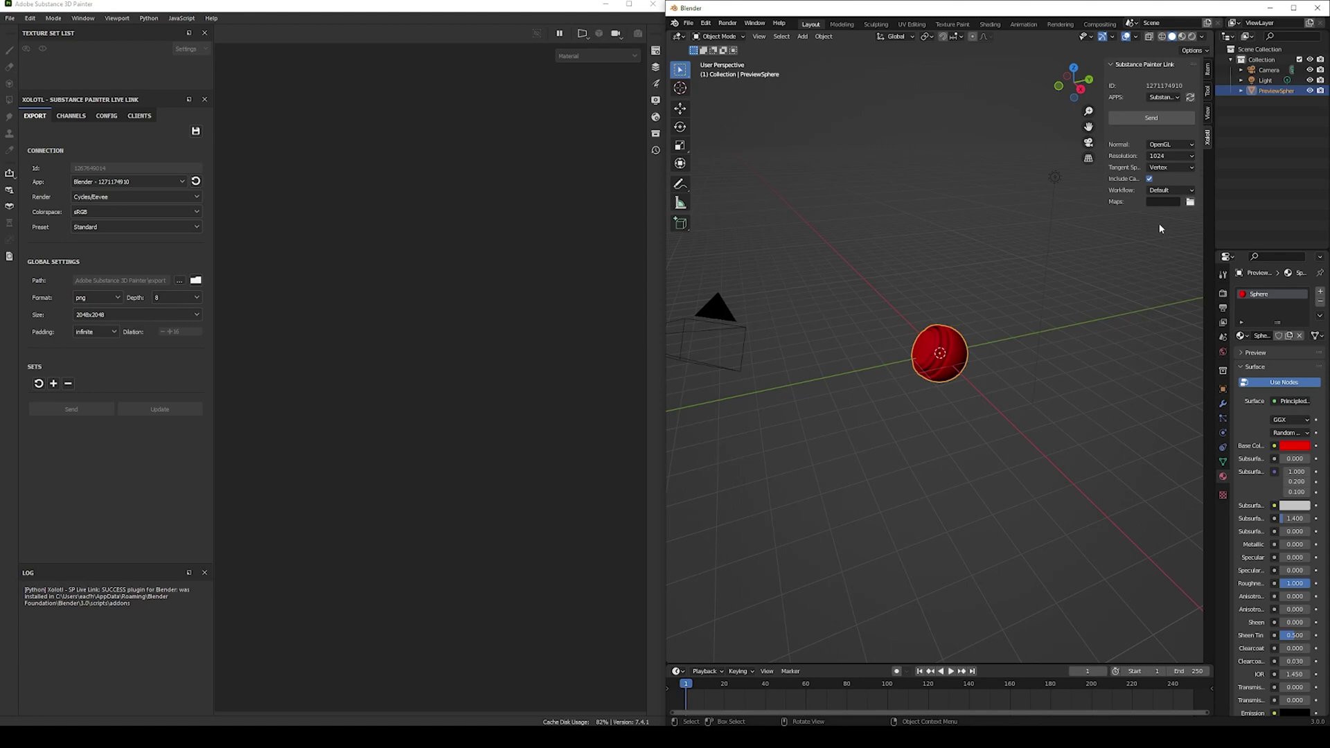
left_click(1190, 145)
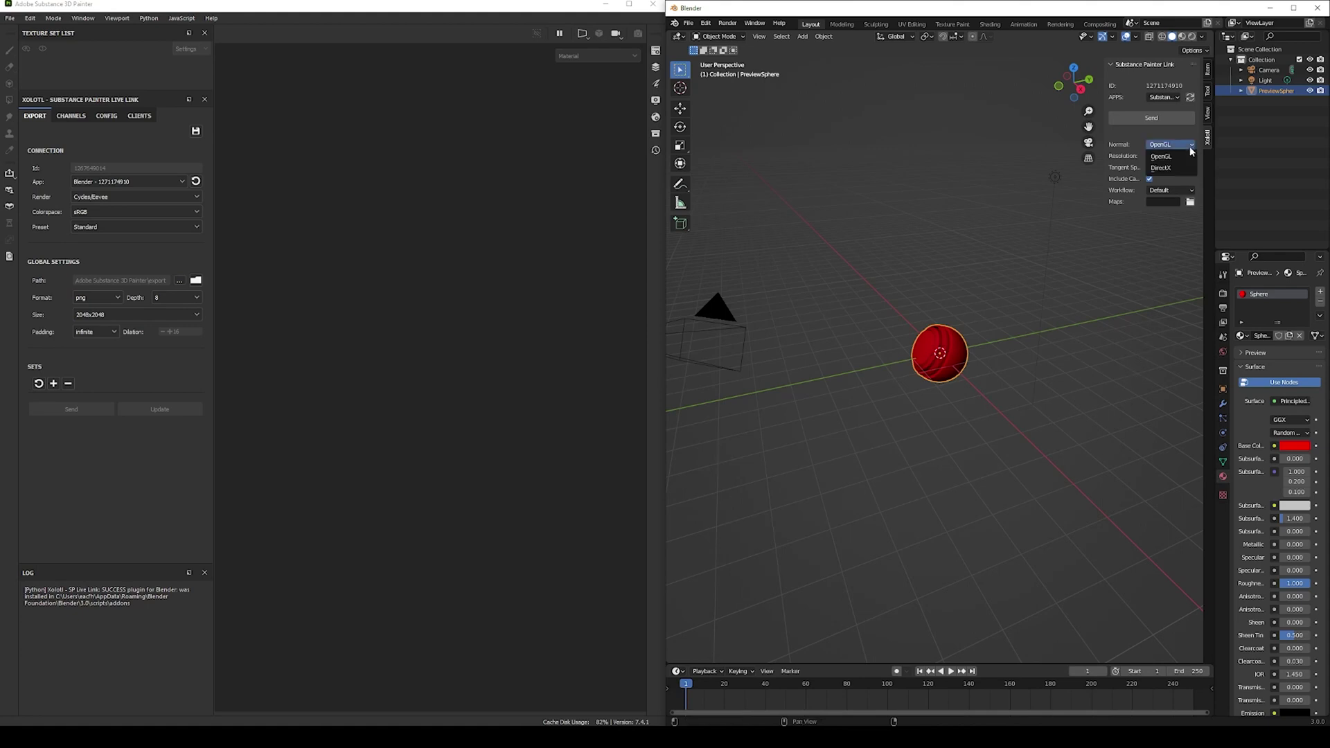
left_click(1190, 153)
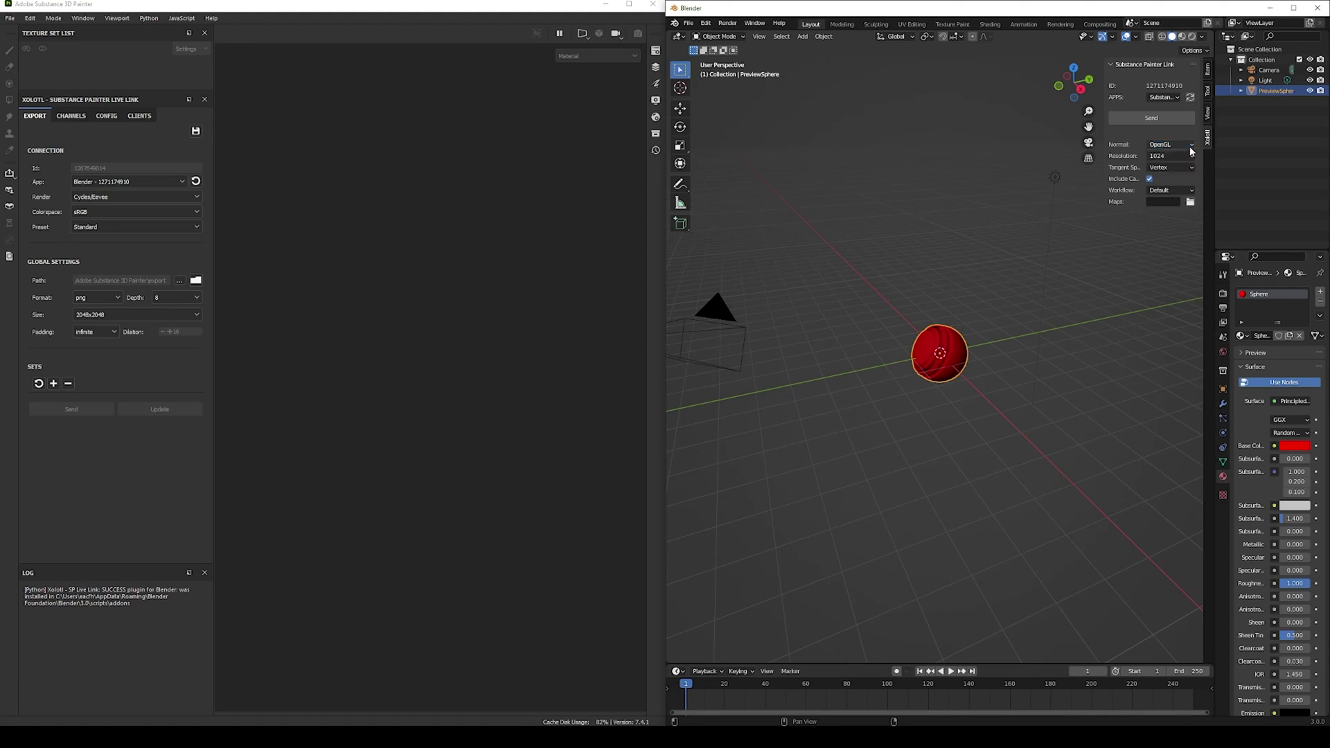
left_click(1192, 158)
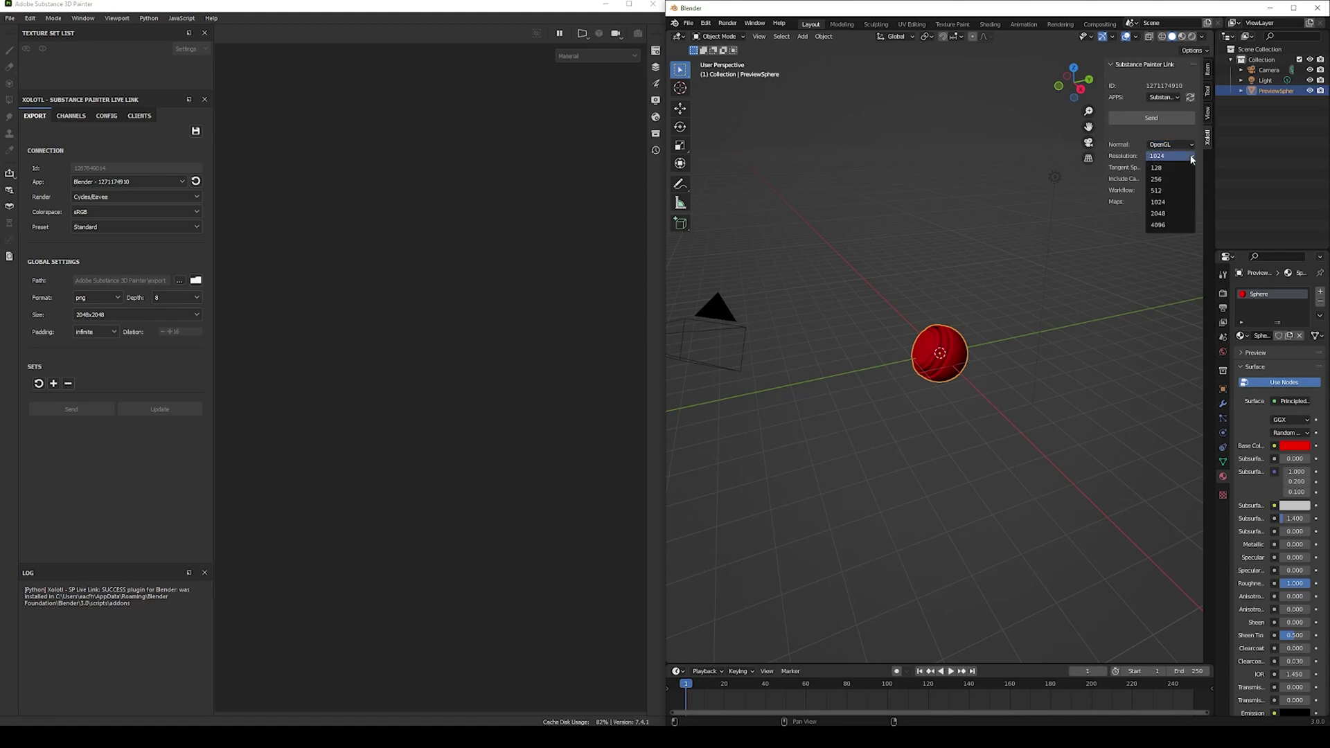
left_click(1192, 160)
left_click(1193, 167)
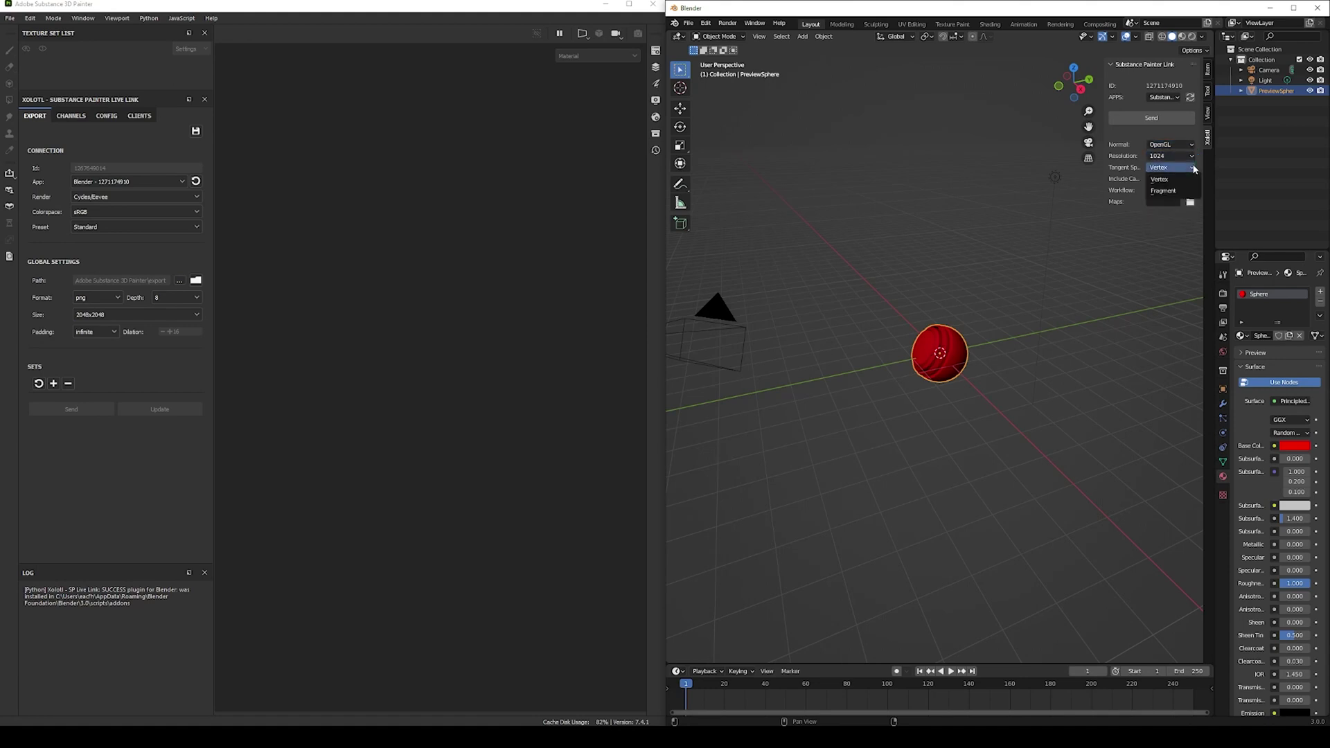
left_click(1185, 178)
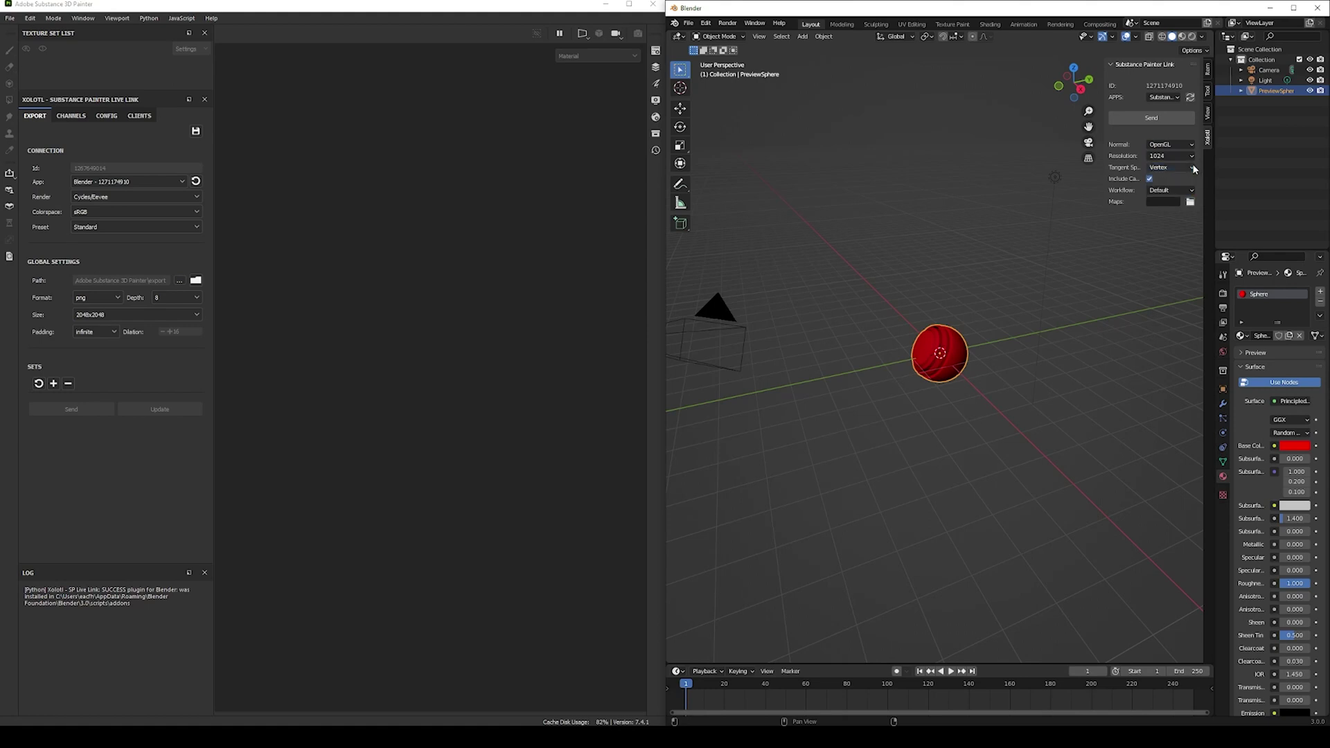
Toggle camera inclusion, widen the sidebar, keep the Default workflow, and browse for texture maps.
left_click(1153, 178)
left_click_drag(1106, 178, 1057, 180)
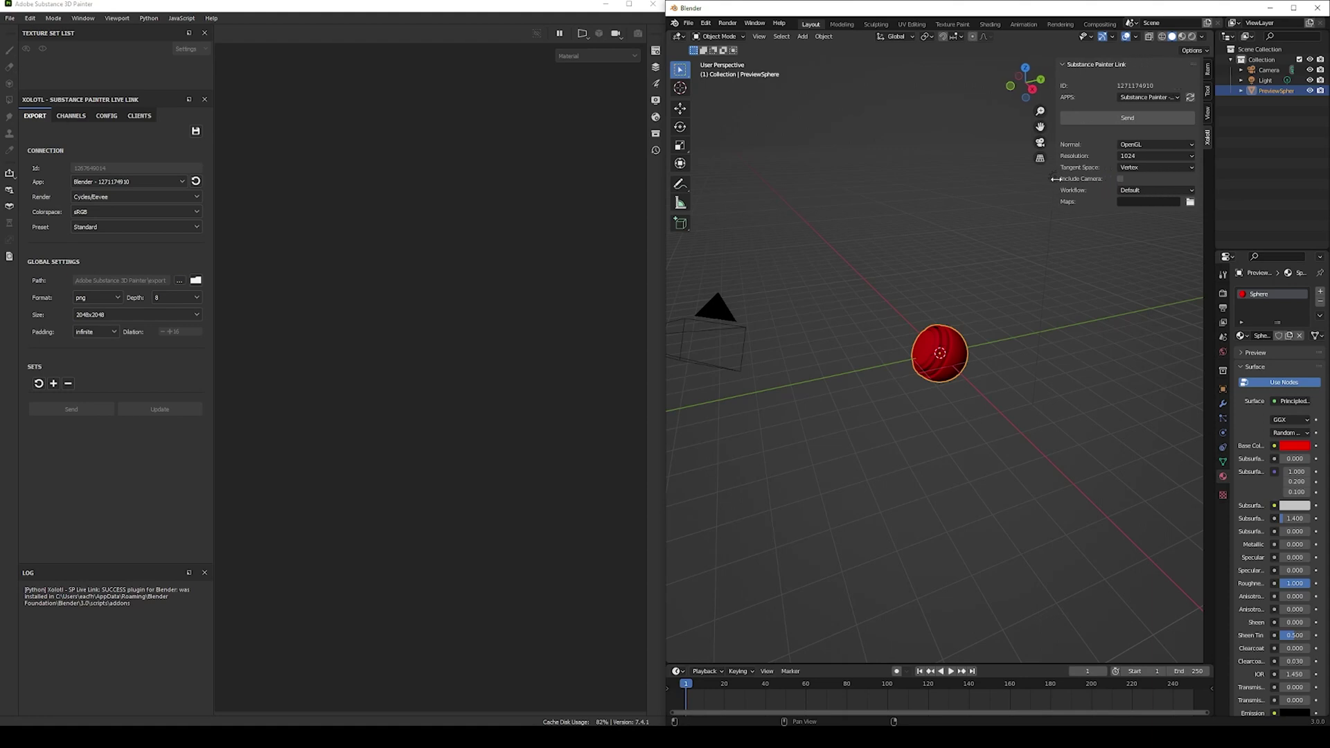
left_click(1172, 191)
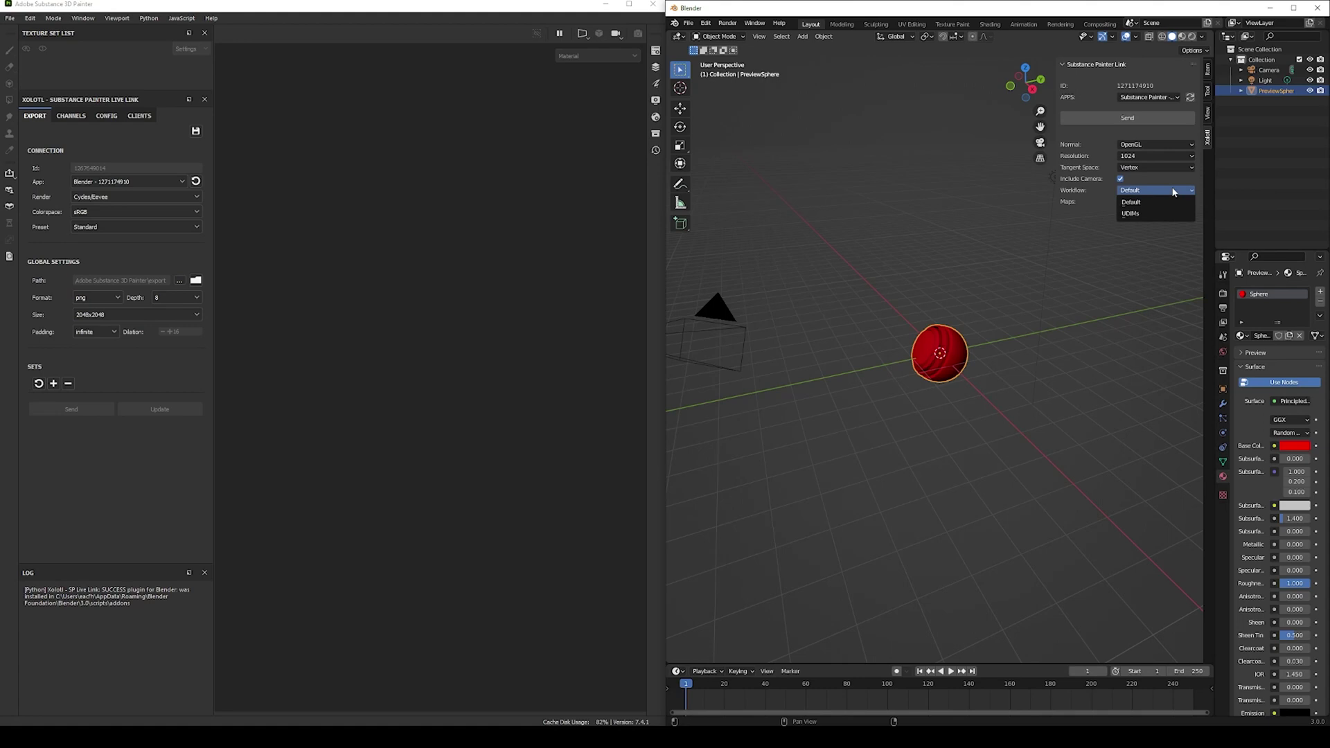
left_click(1171, 188)
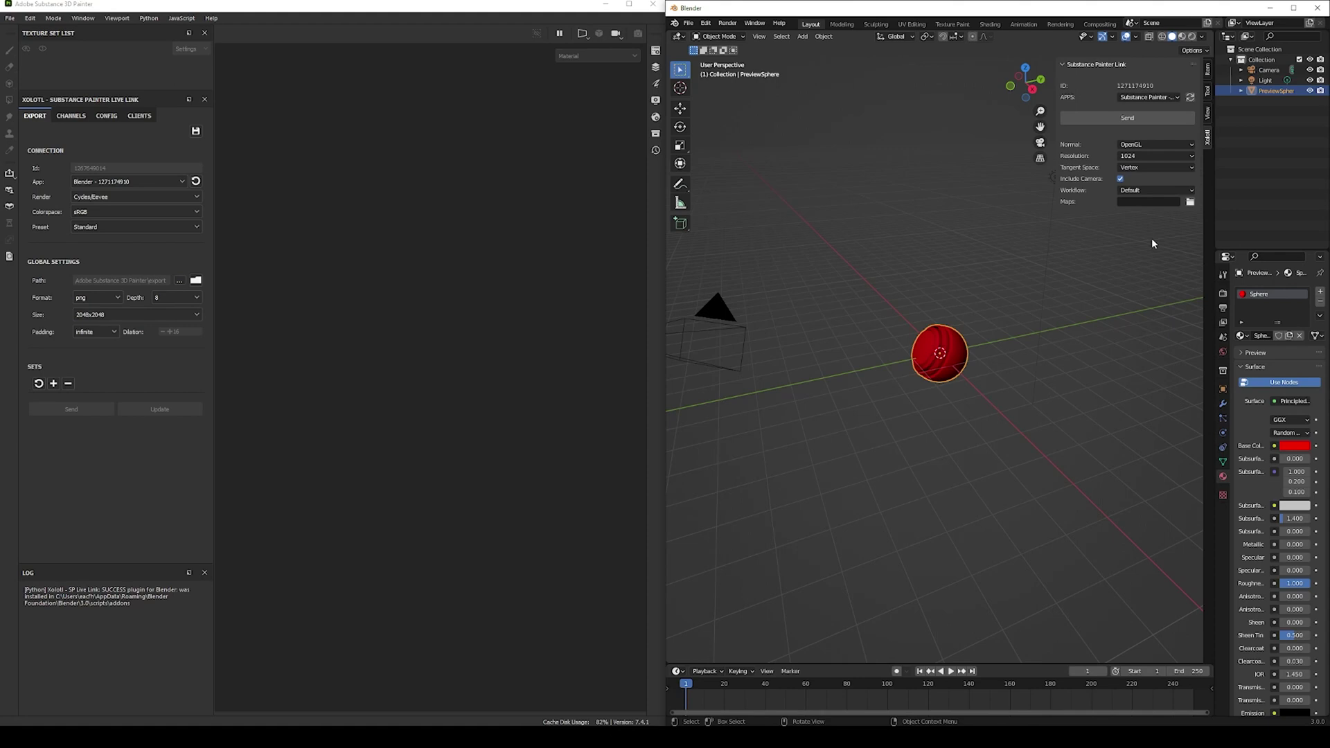
left_click(1190, 202)
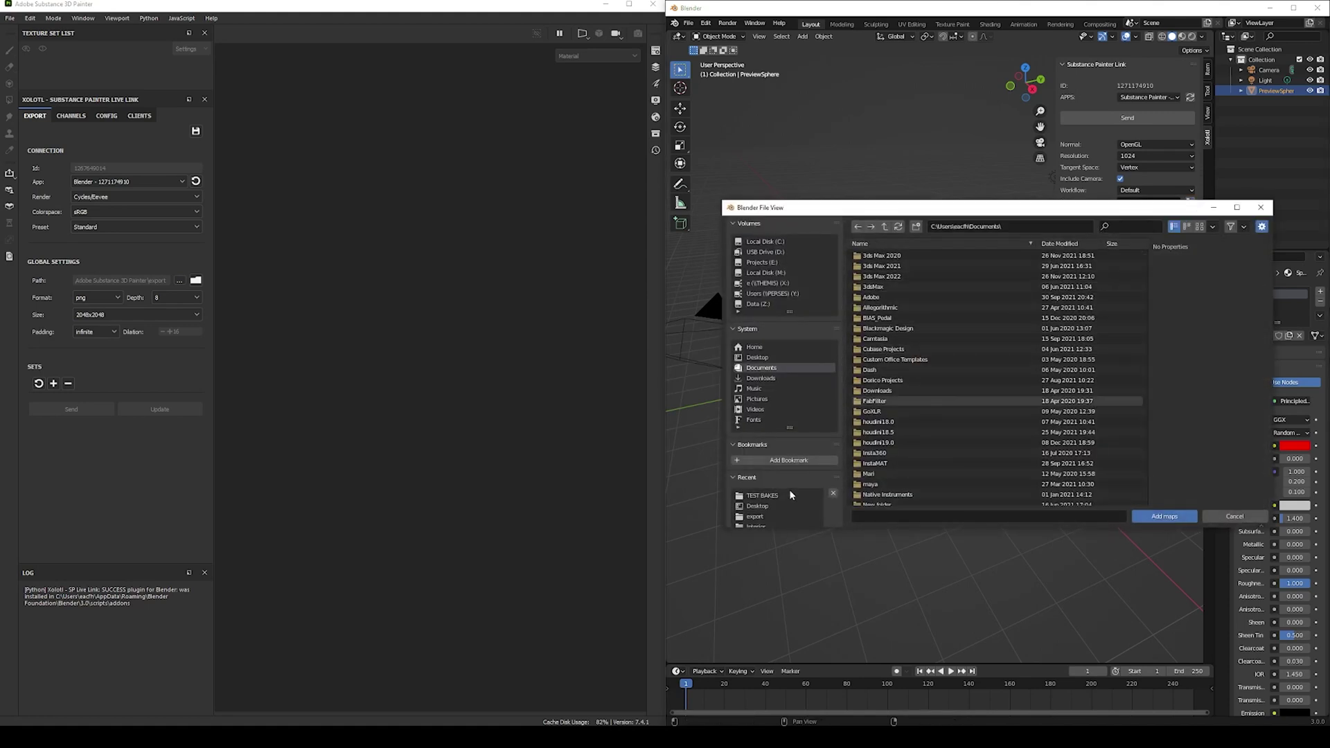
Add the six sphere maps from the TEST BAKES folder, leaving out Tomoco Studio.exr.
left_click(762, 495)
left_click(917, 277)
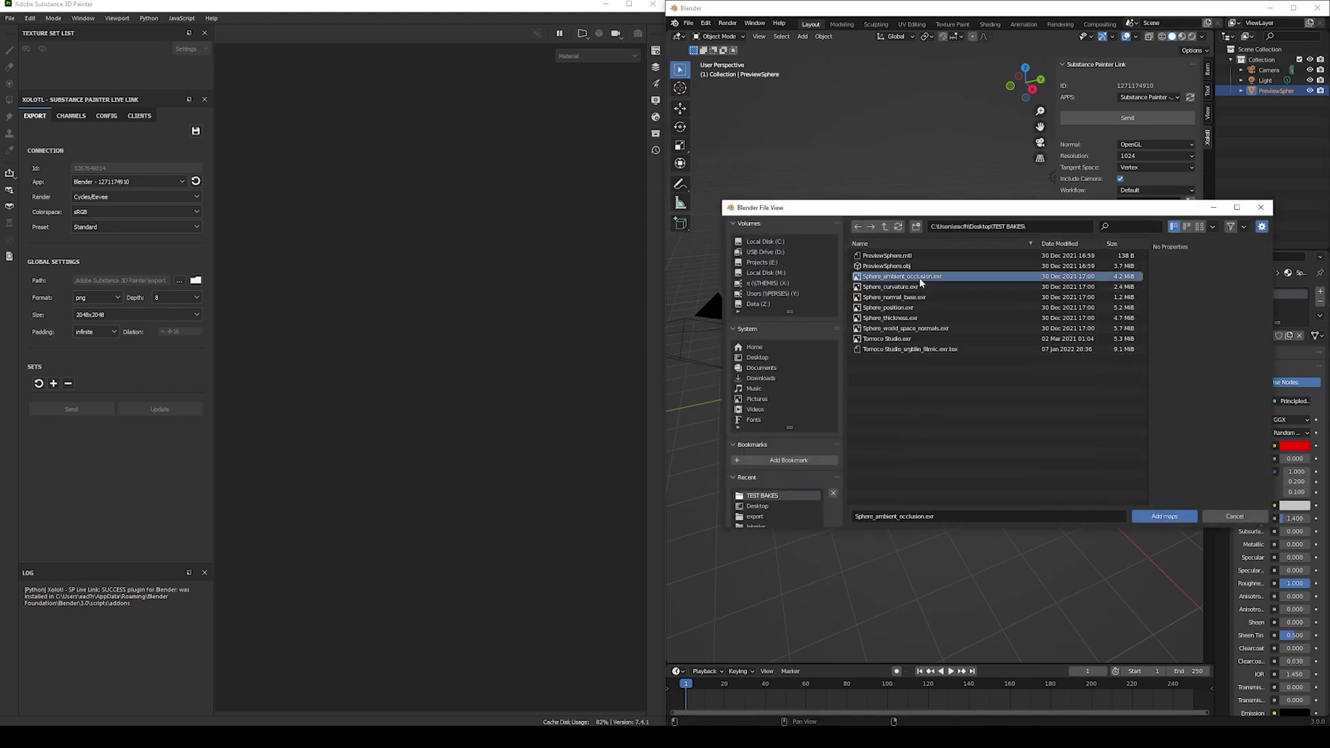
left_click(915, 338, "shift")
left_click(915, 338, "ctrl")
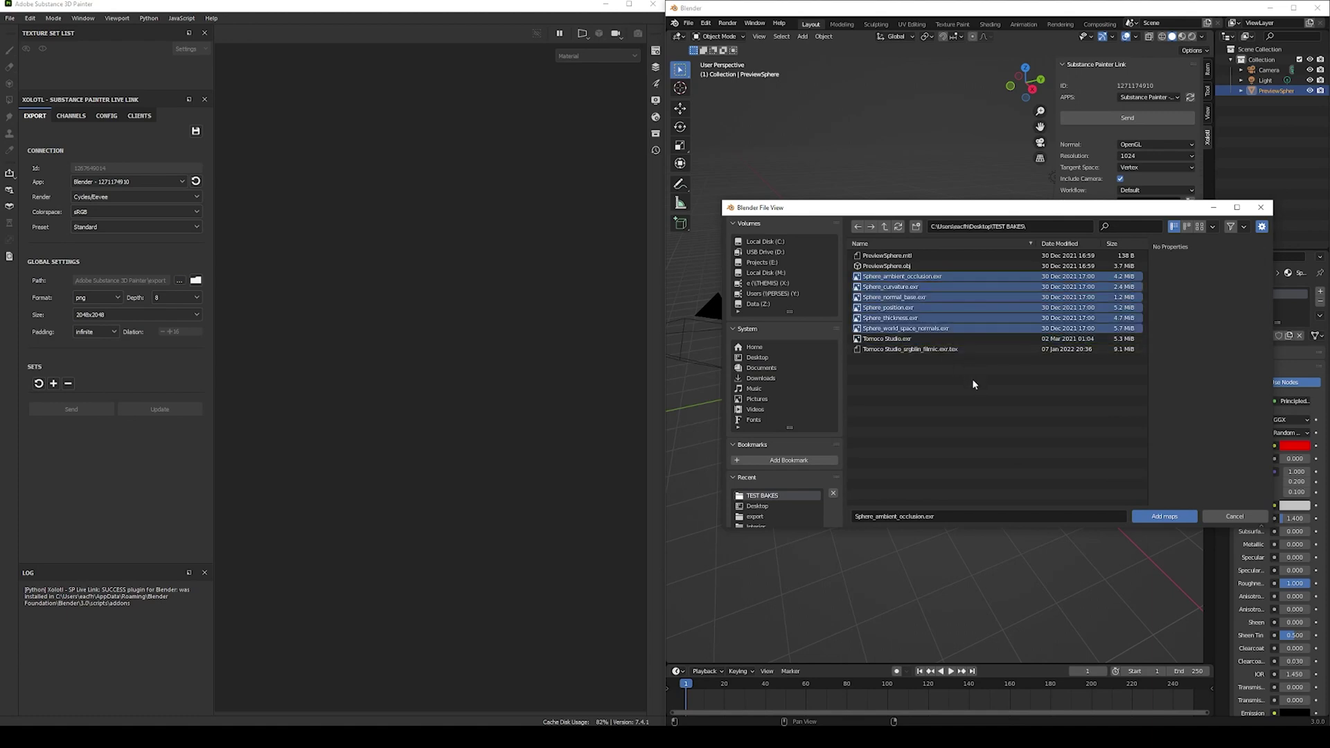
left_click(1154, 517)
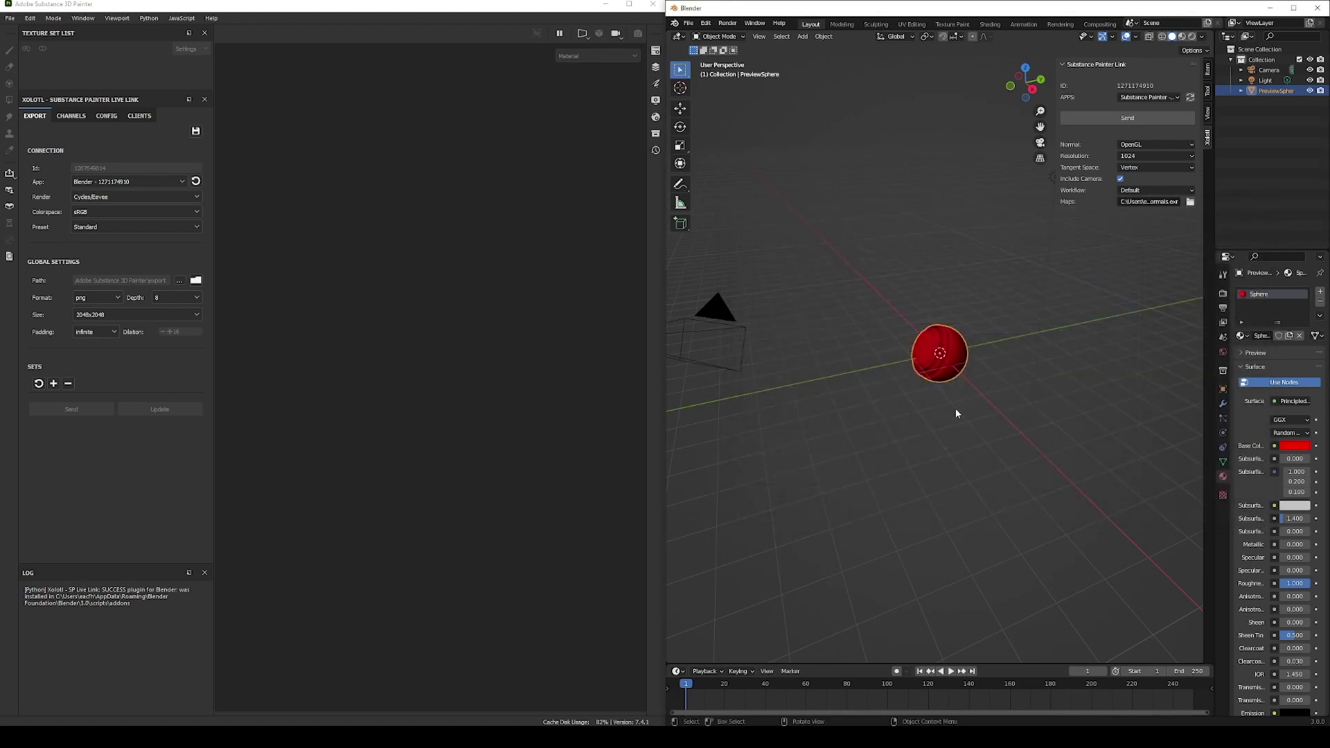
Select the camera together with the sphere and send both to Substance Painter.
scroll(962, 408, "down", 2)
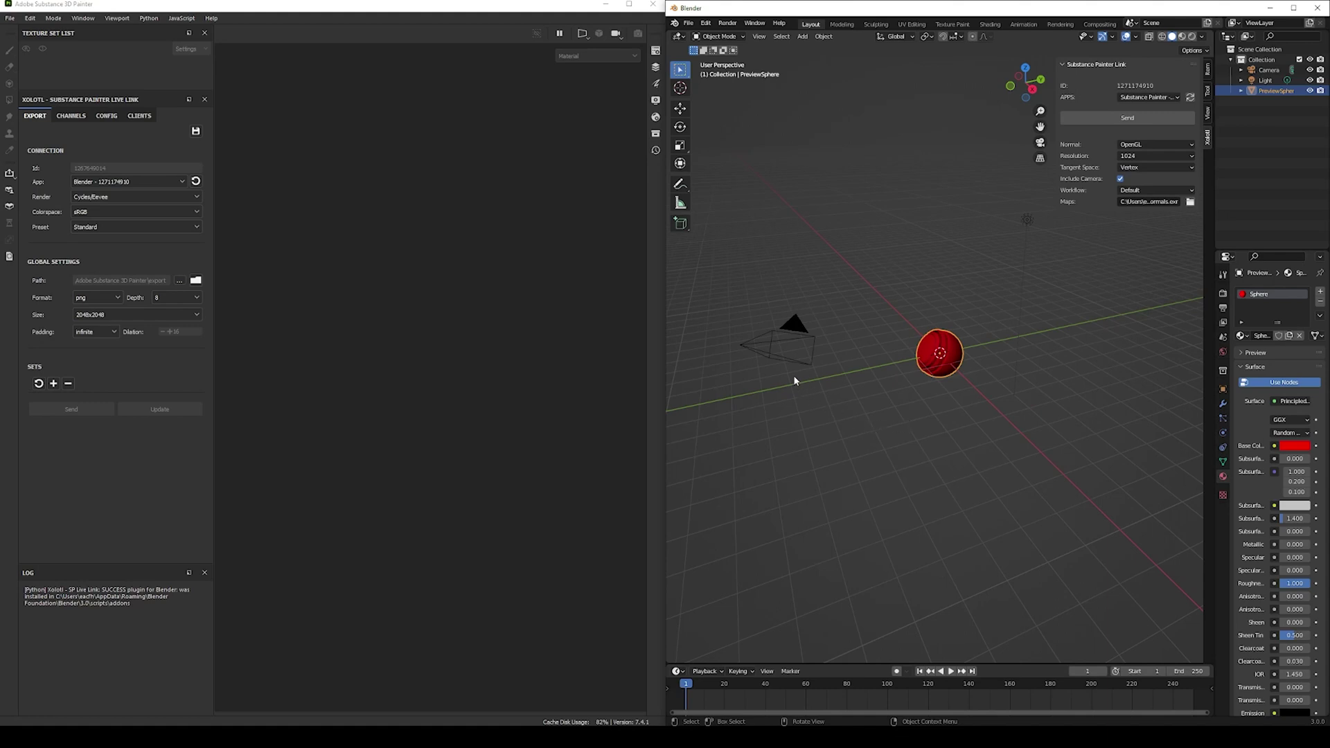
left_click(794, 326)
left_click(945, 346, "ctrl")
left_click(805, 326, "shift")
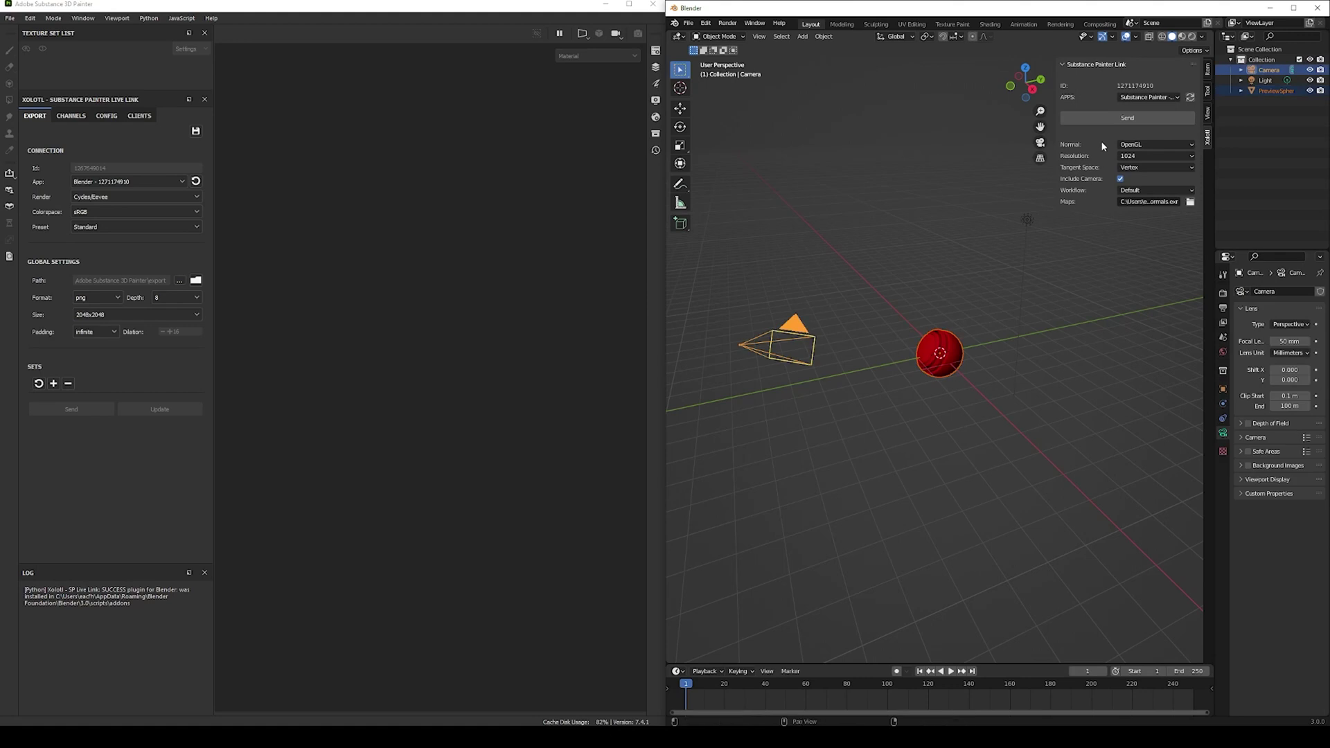
left_click(1107, 119)
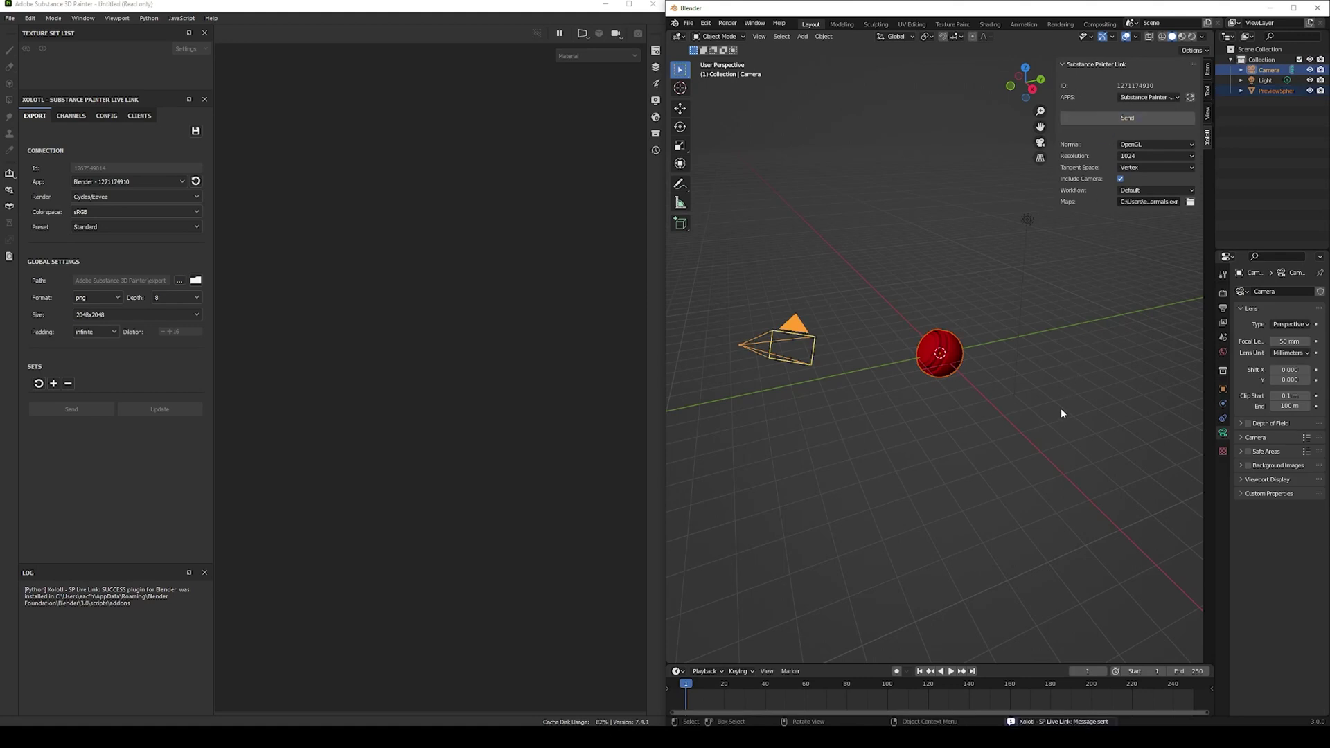
scroll(466, 470, "down", 2)
mouse_move(466, 469)
left_mouse_down("alt")
mouse_move(451, 485)
mouse_move(477, 501)
mouse_move(390, 498)
left_mouse_up("alt")
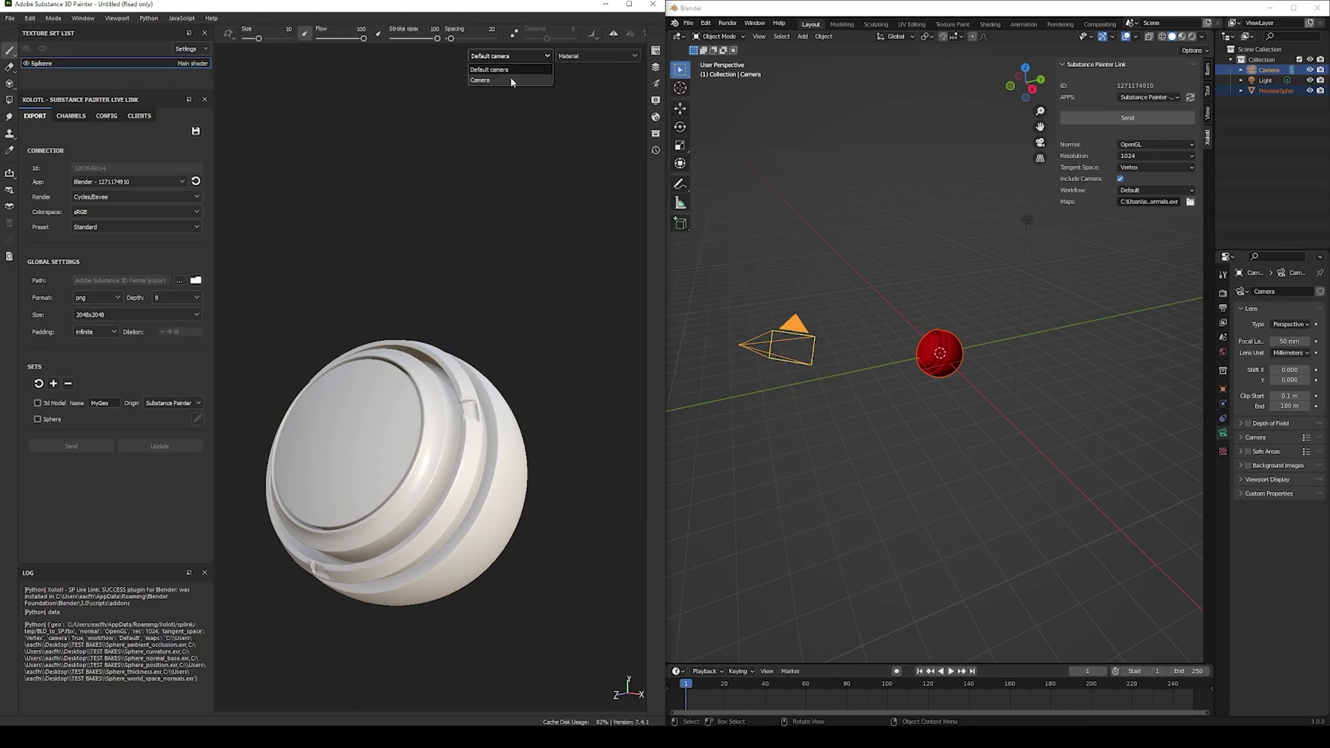
View the sphere through the imported Camera in Painter and Blender, then review Texture Set Settings.
left_click(510, 76)
key("KP_0")
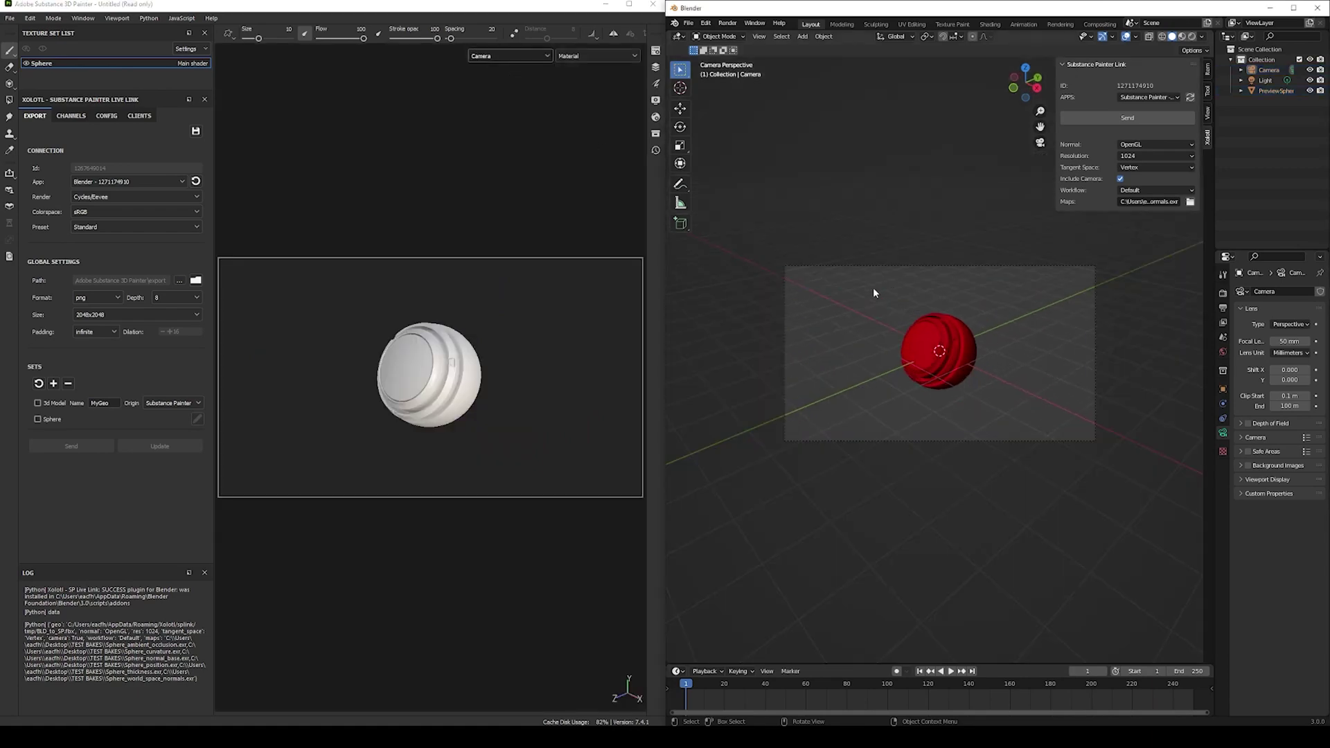
left_click(654, 49)
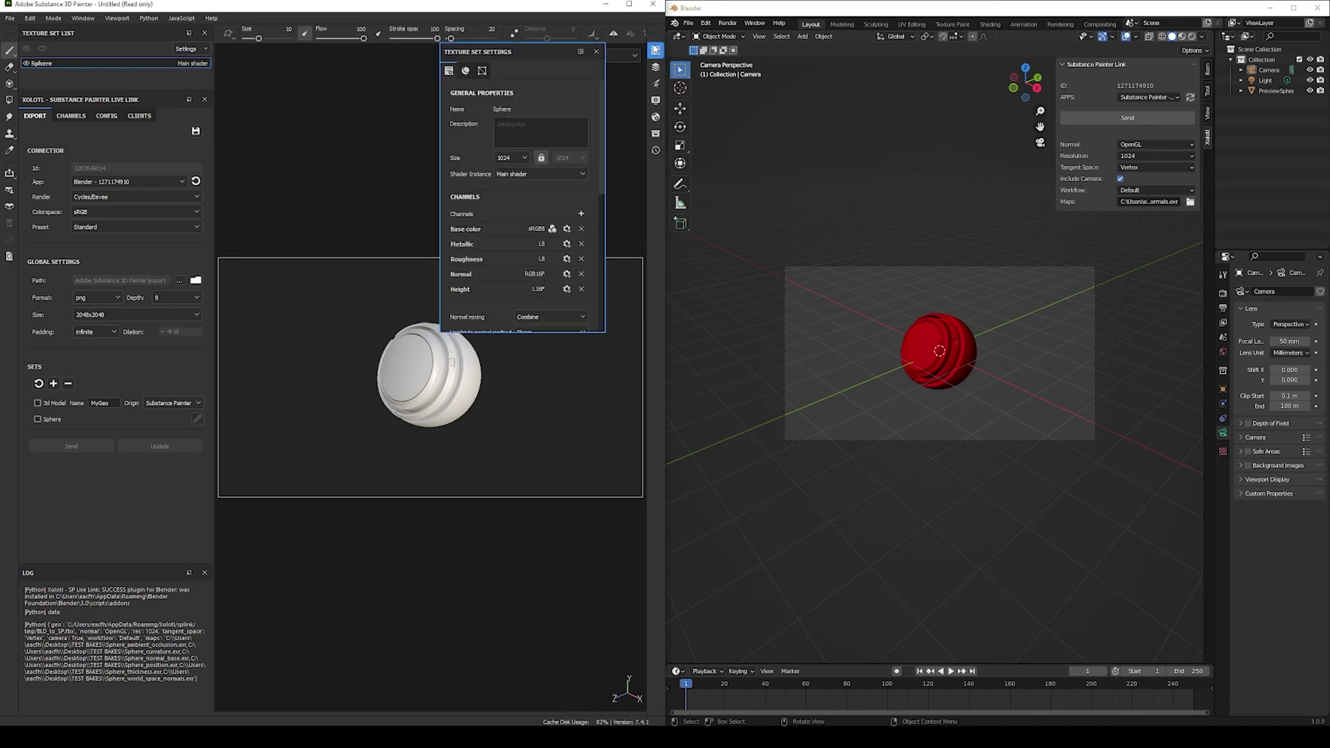
scroll(553, 245, "down", 6)
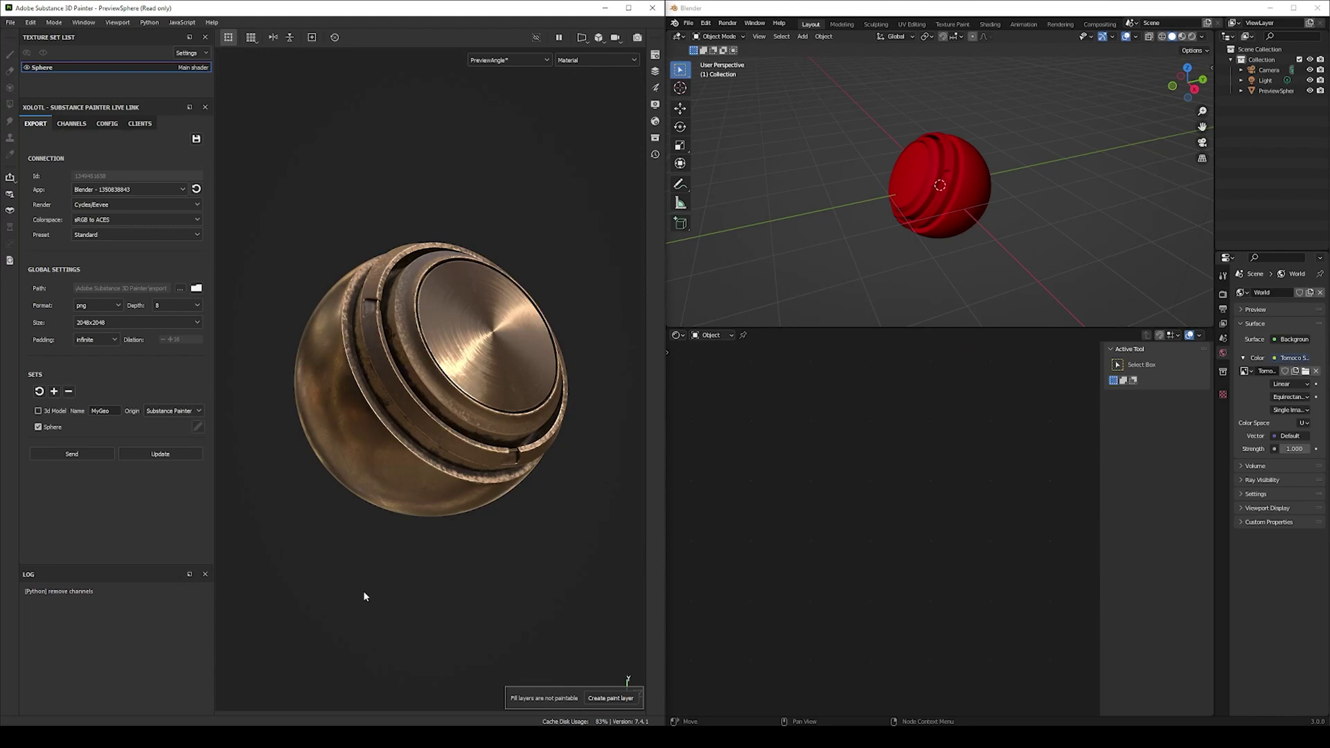
Keep the sRGB to ACES colorspace and Standard preset, then open the export path folder.
left_click(165, 220)
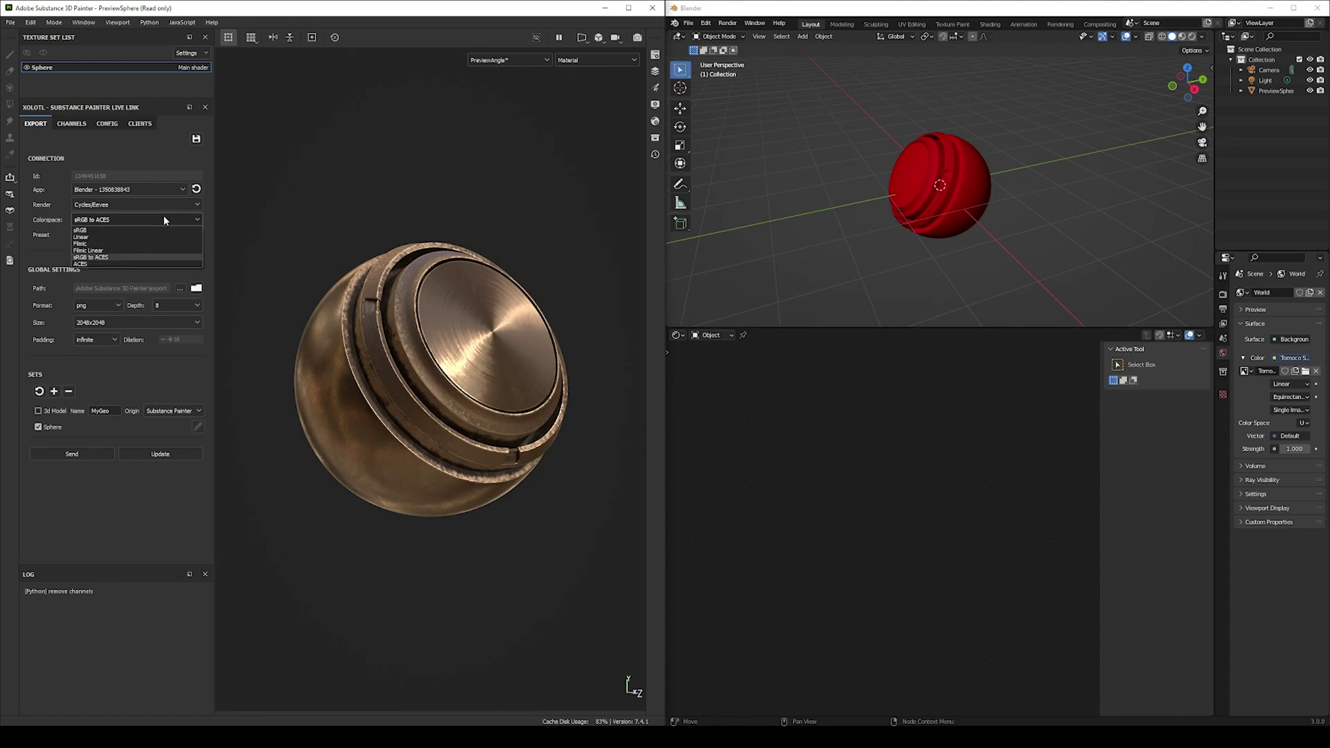
left_click(165, 220)
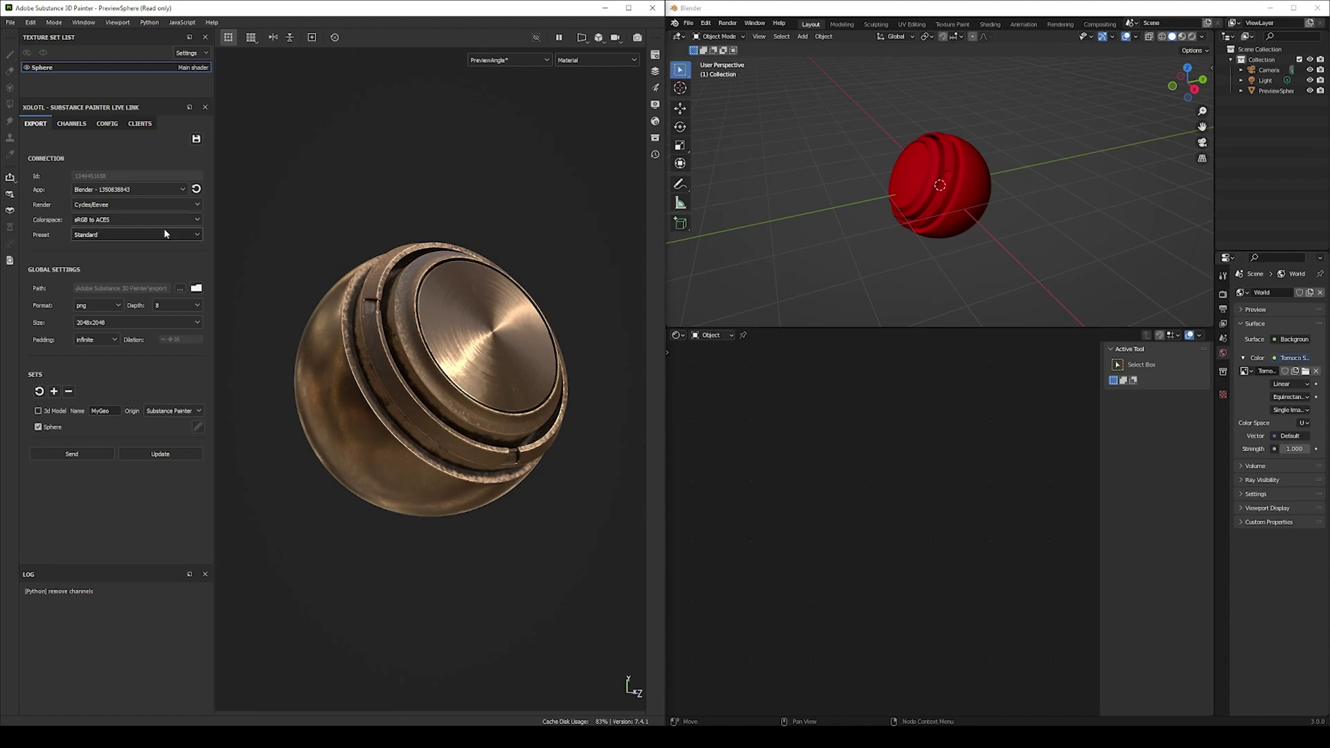
left_click(166, 235)
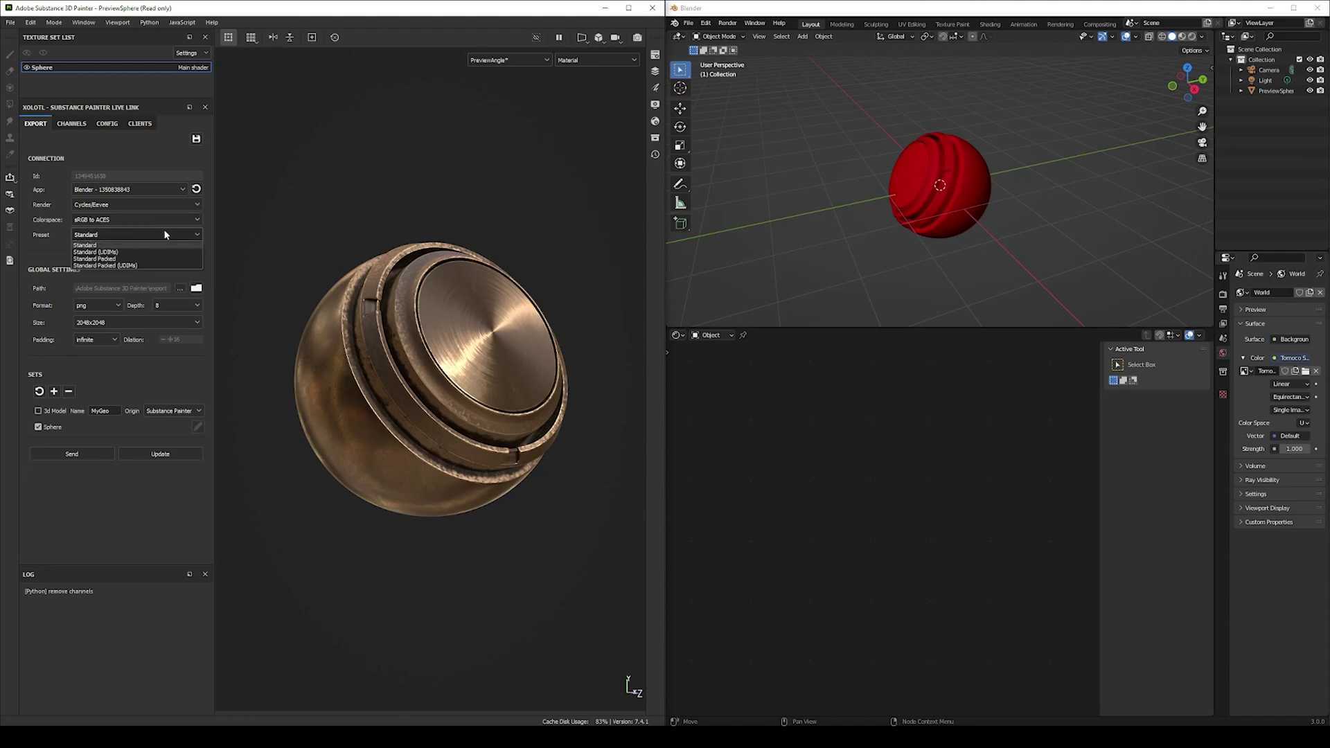
left_click(166, 235)
left_click(162, 289)
key("ctrl+a")
left_click(196, 289)
Delete the eight old exported files from the export folder and close File Explorer.
left_click_drag(870, 393, 478, 228)
key("Delete")
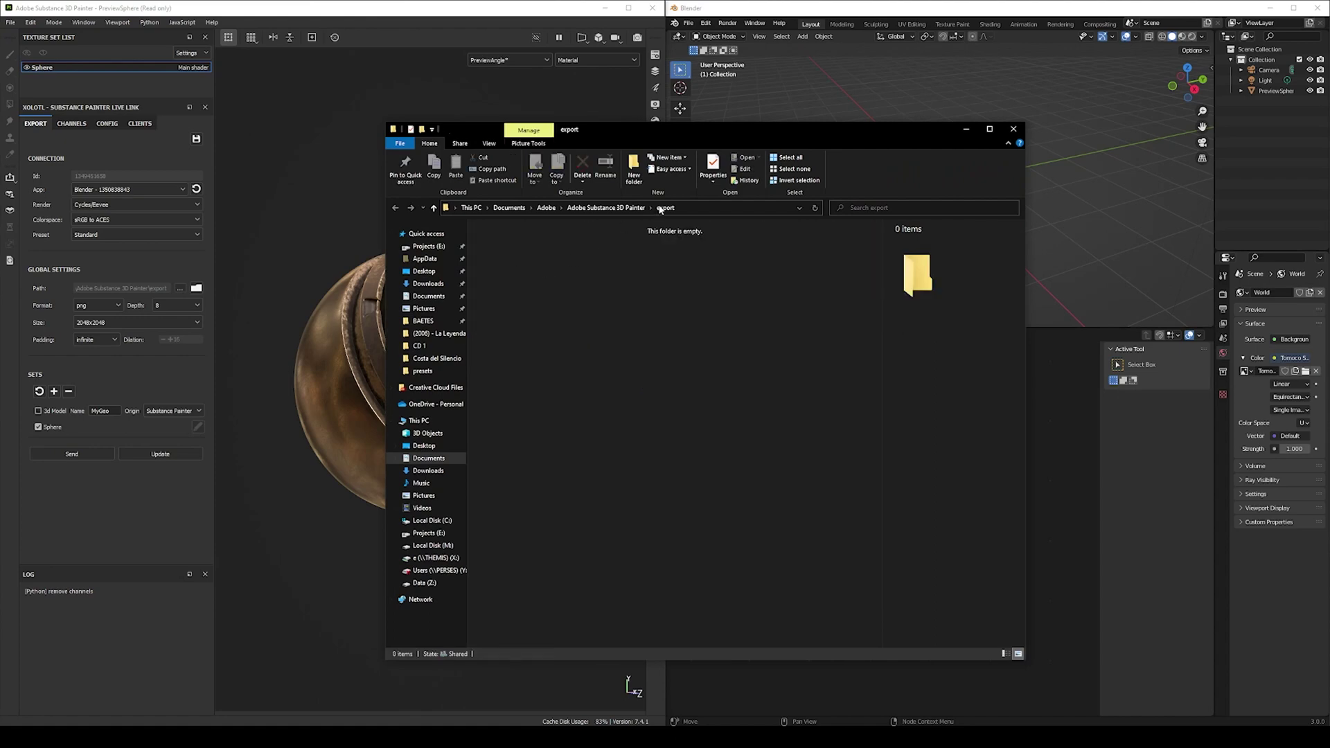
left_click(712, 206)
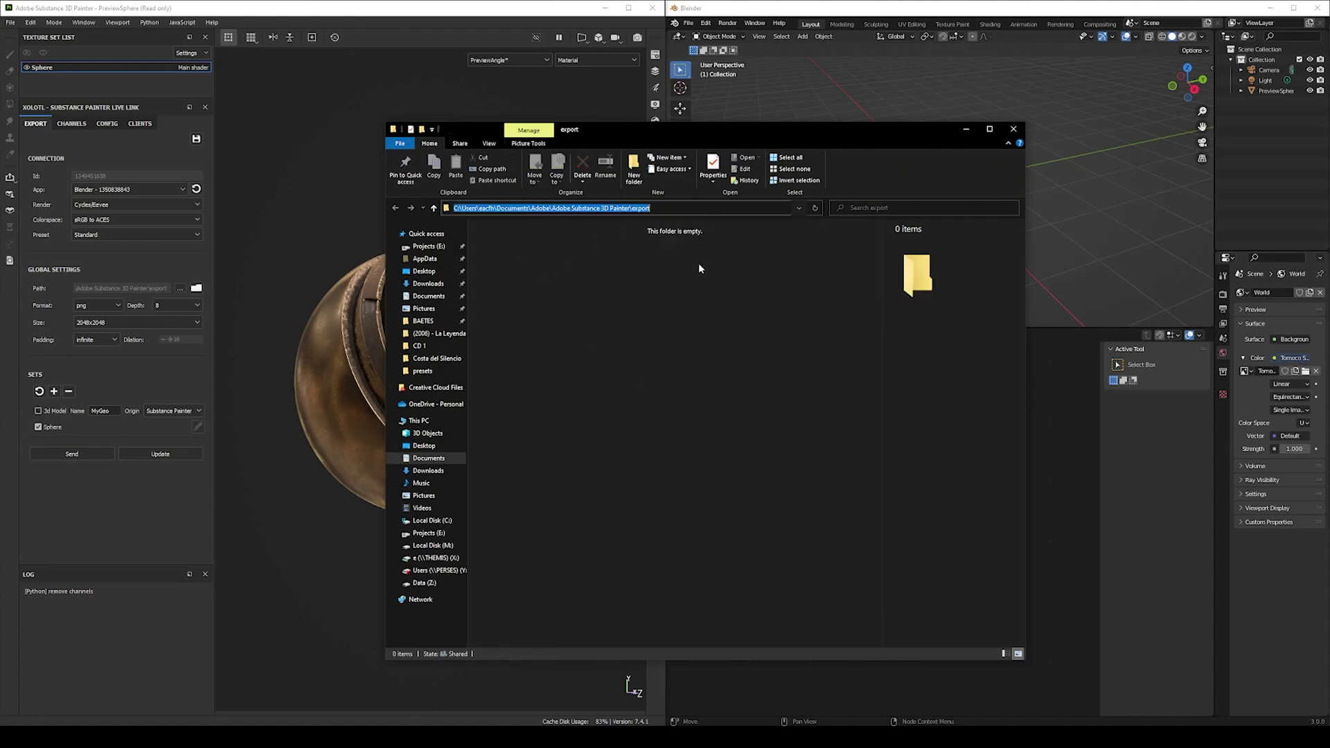
left_click(1004, 130)
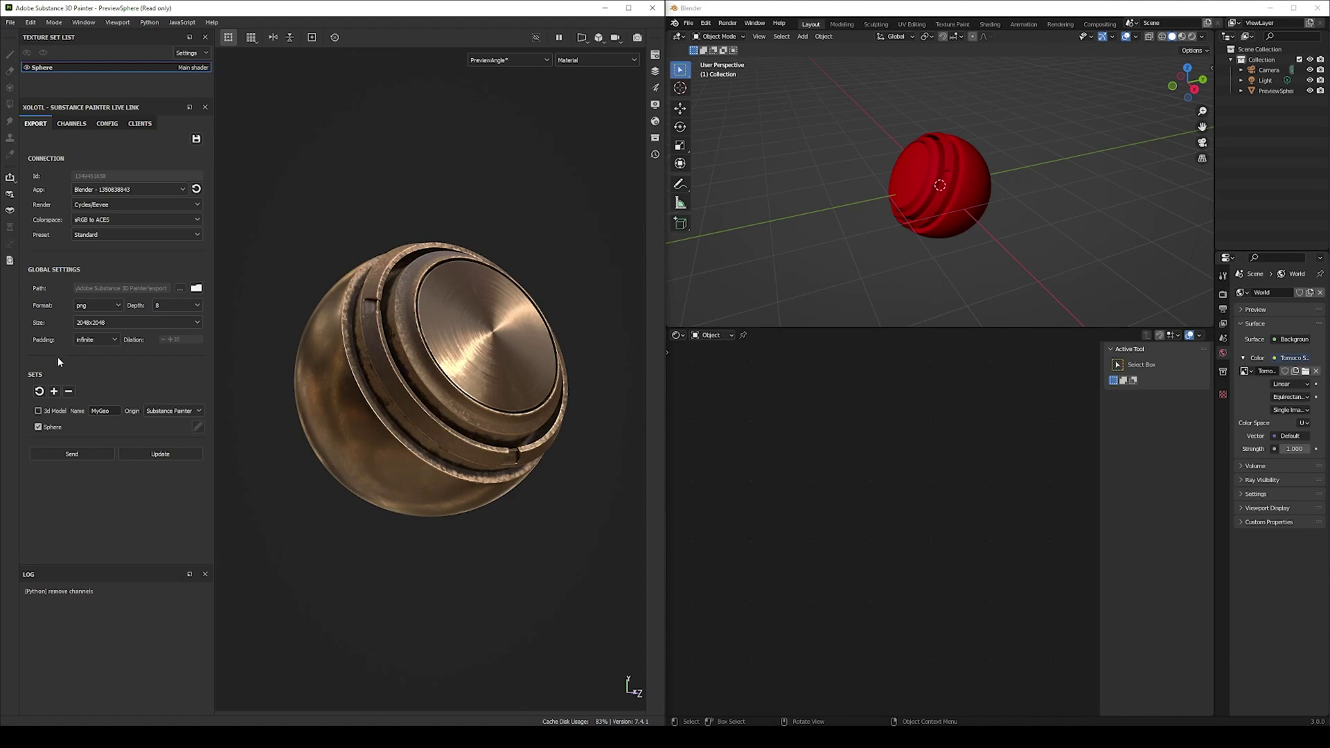
Keep png format, 8-bit depth, 2048x2048 size and infinite padding, then show the CHANNELS settings.
left_click(119, 307)
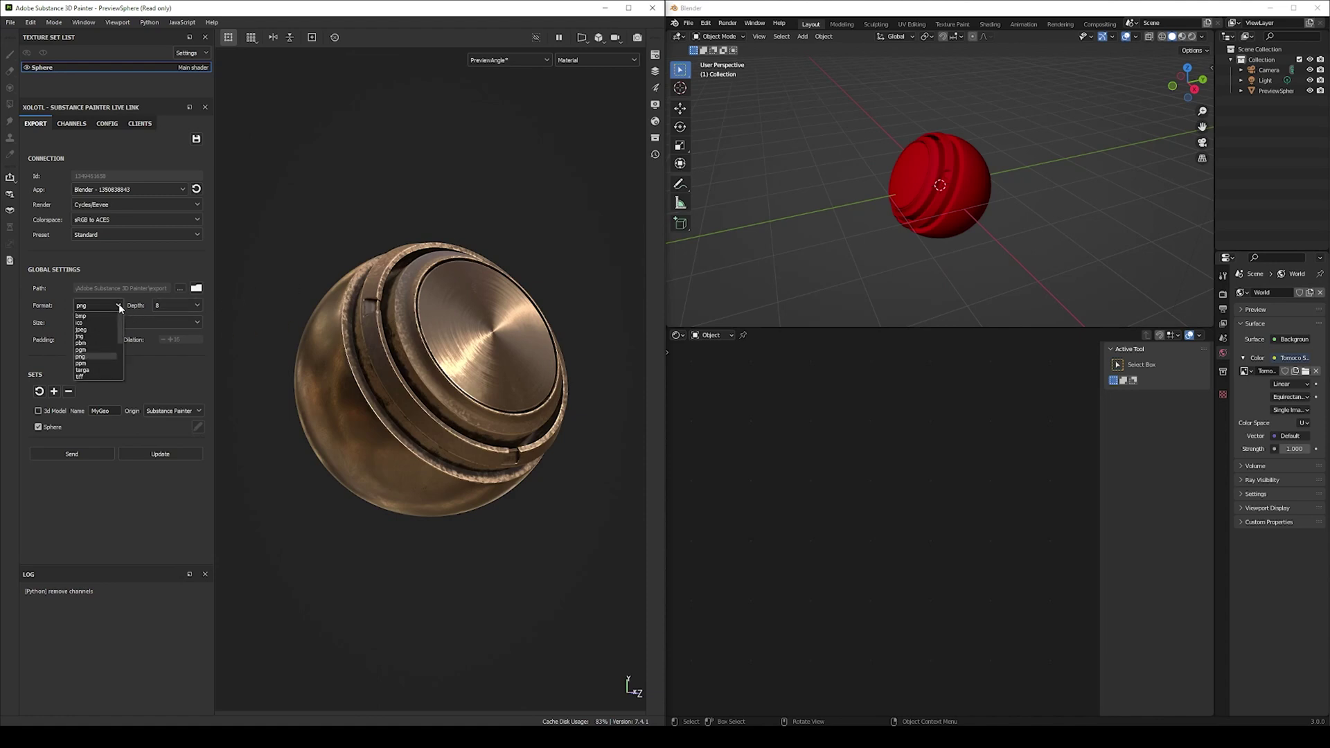
left_click(119, 307)
left_click(158, 321)
left_click(155, 319)
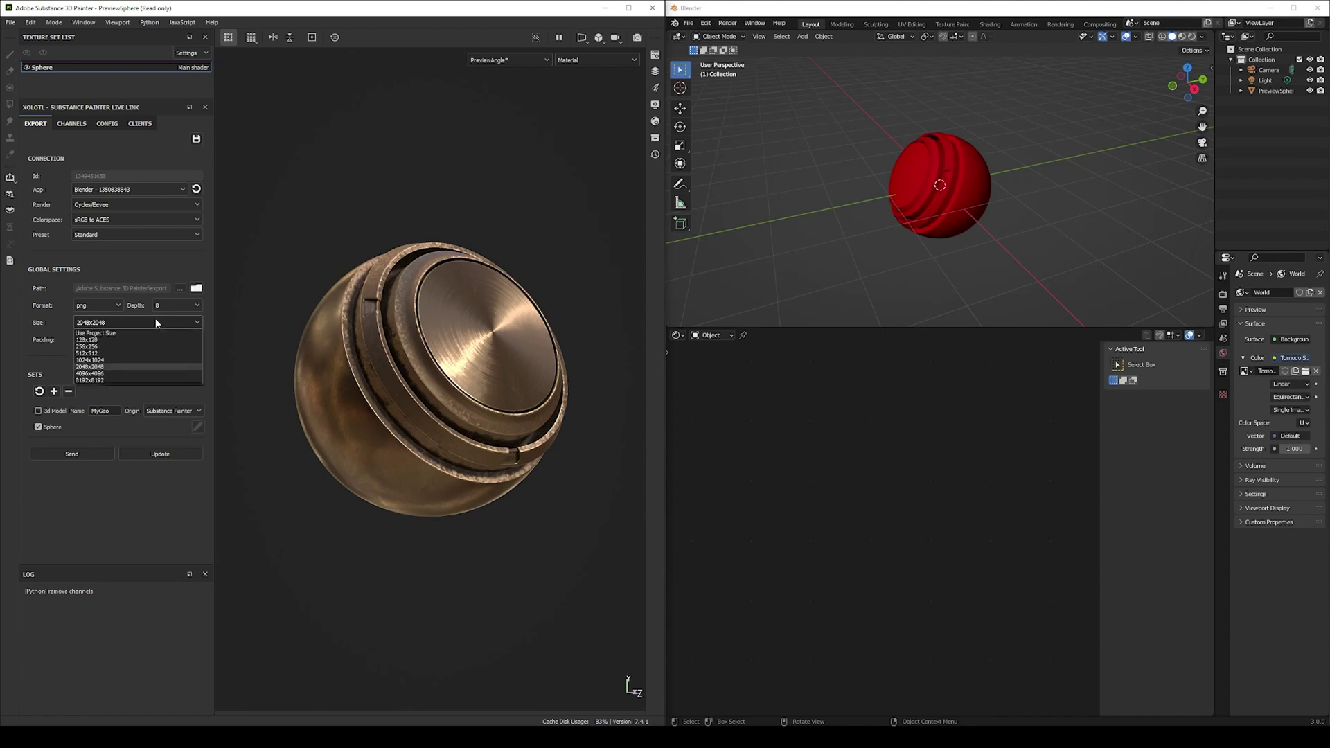
left_click(155, 322)
left_click(114, 339)
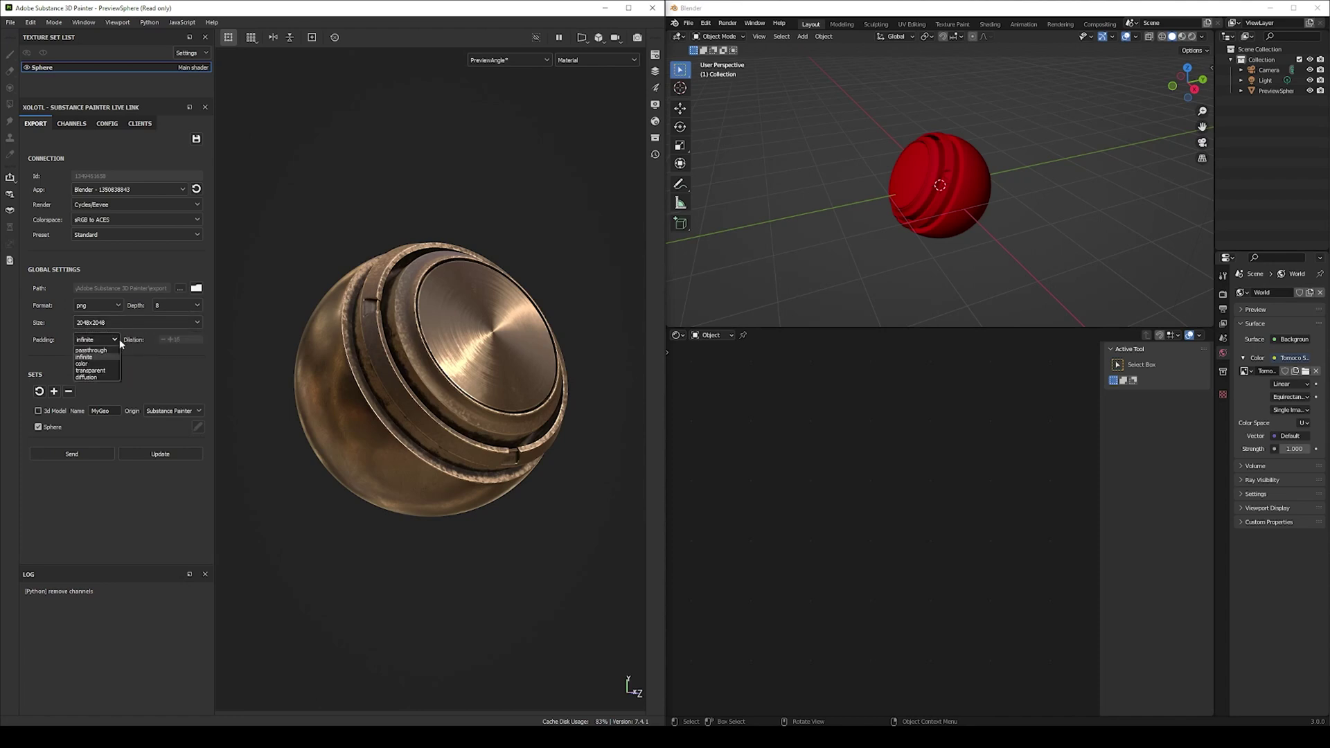
left_click(119, 339)
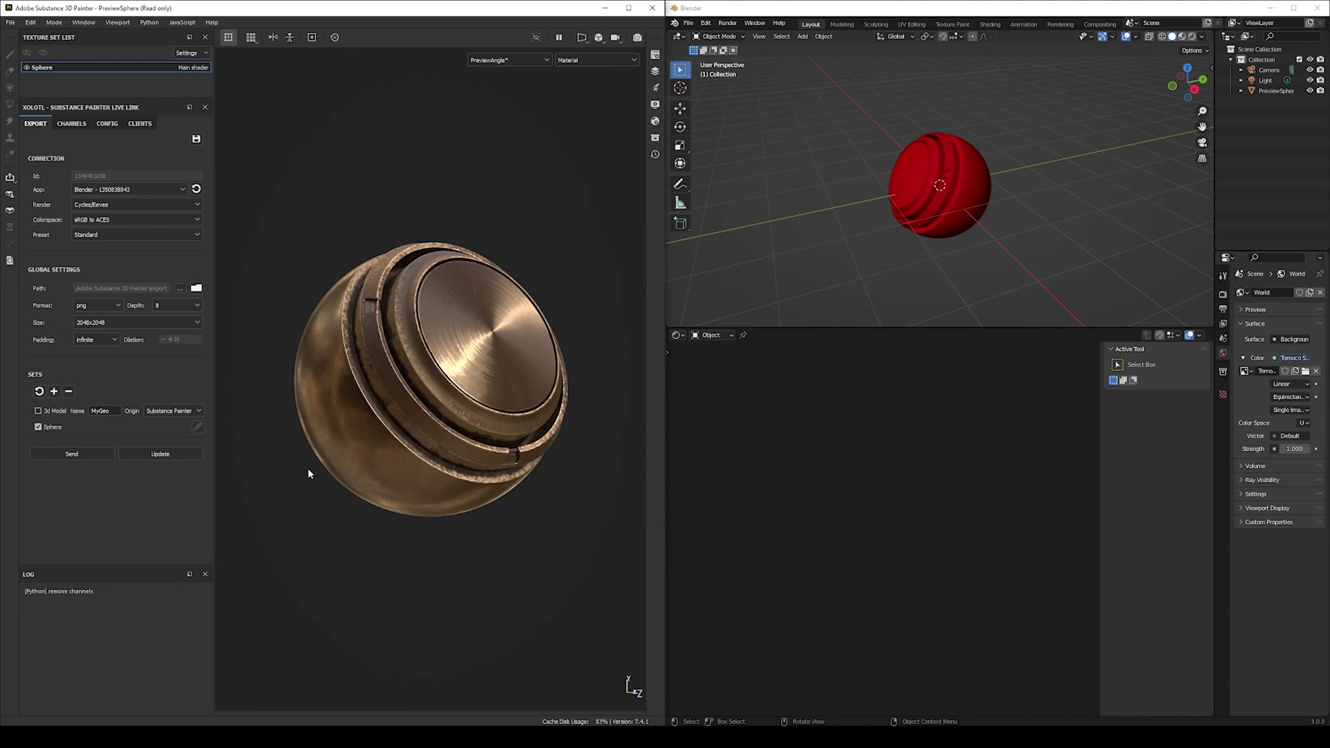
left_click(72, 124)
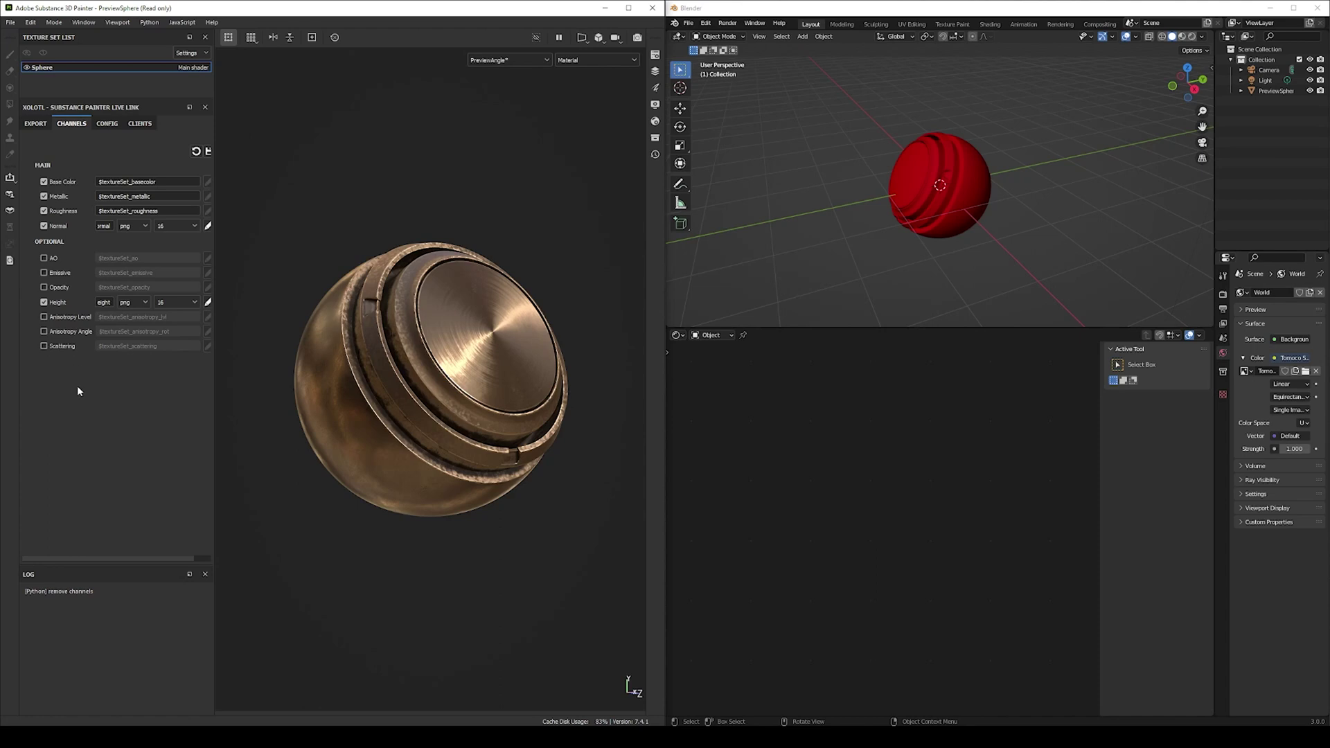
Replace the Height channel with Anisotropy Level and Anisotropy Angle in the live-link export channels.
left_click(51, 302)
left_click(52, 316)
left_click(53, 332)
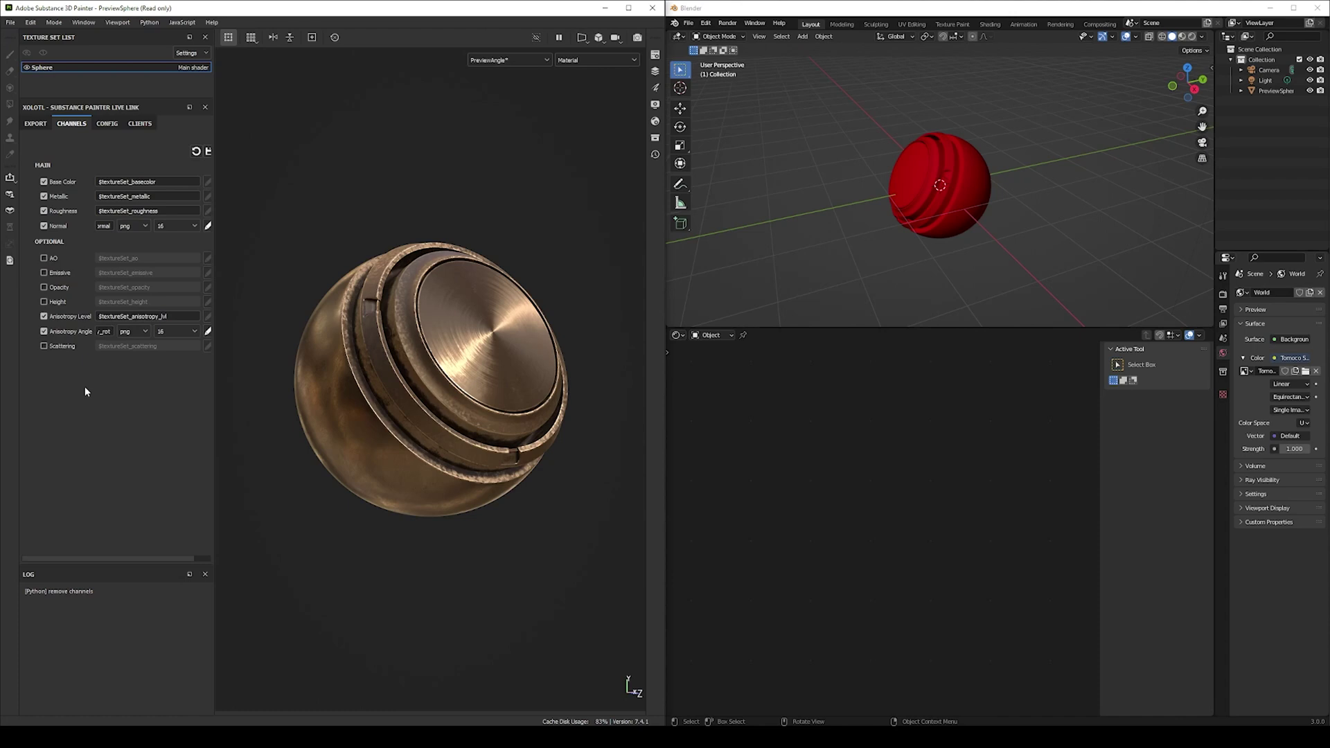
left_click(36, 123)
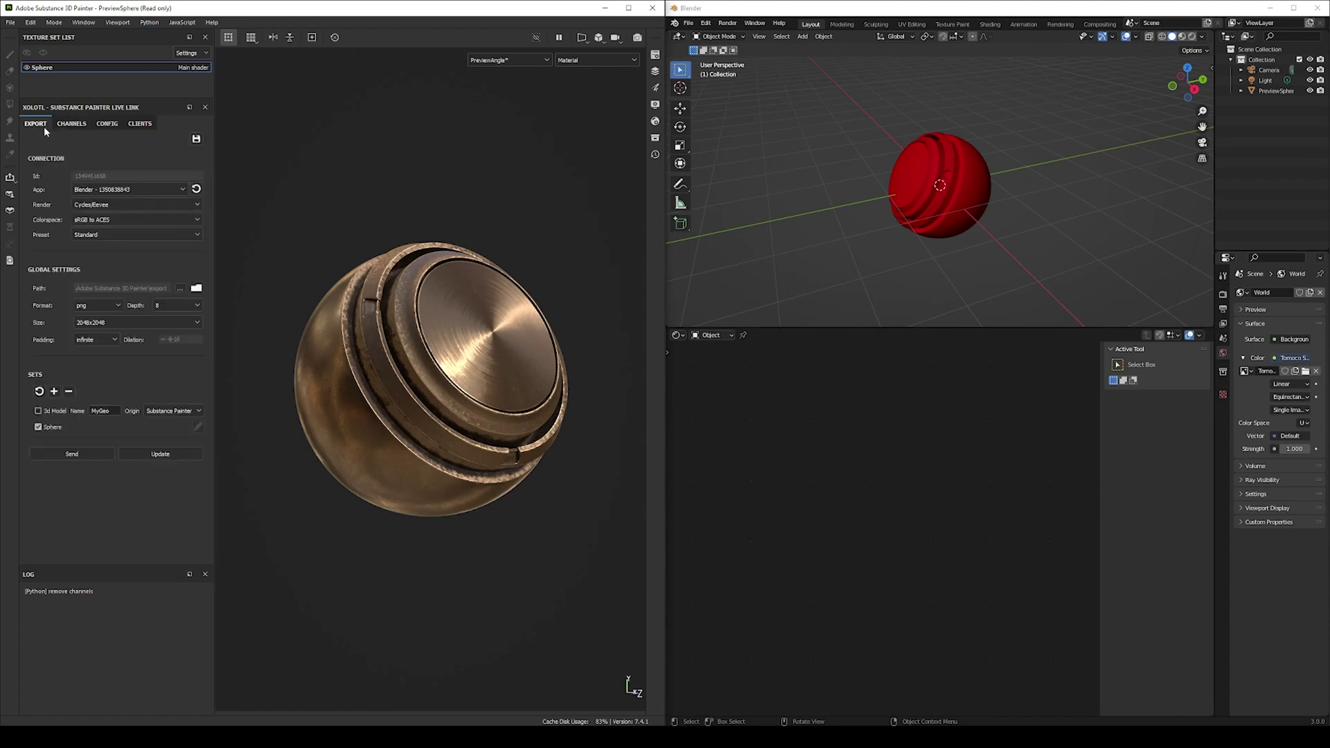
Send the copper sphere to Blender and inspect PreviewSphere's imported material node tree.
left_click(73, 454)
left_click(930, 198)
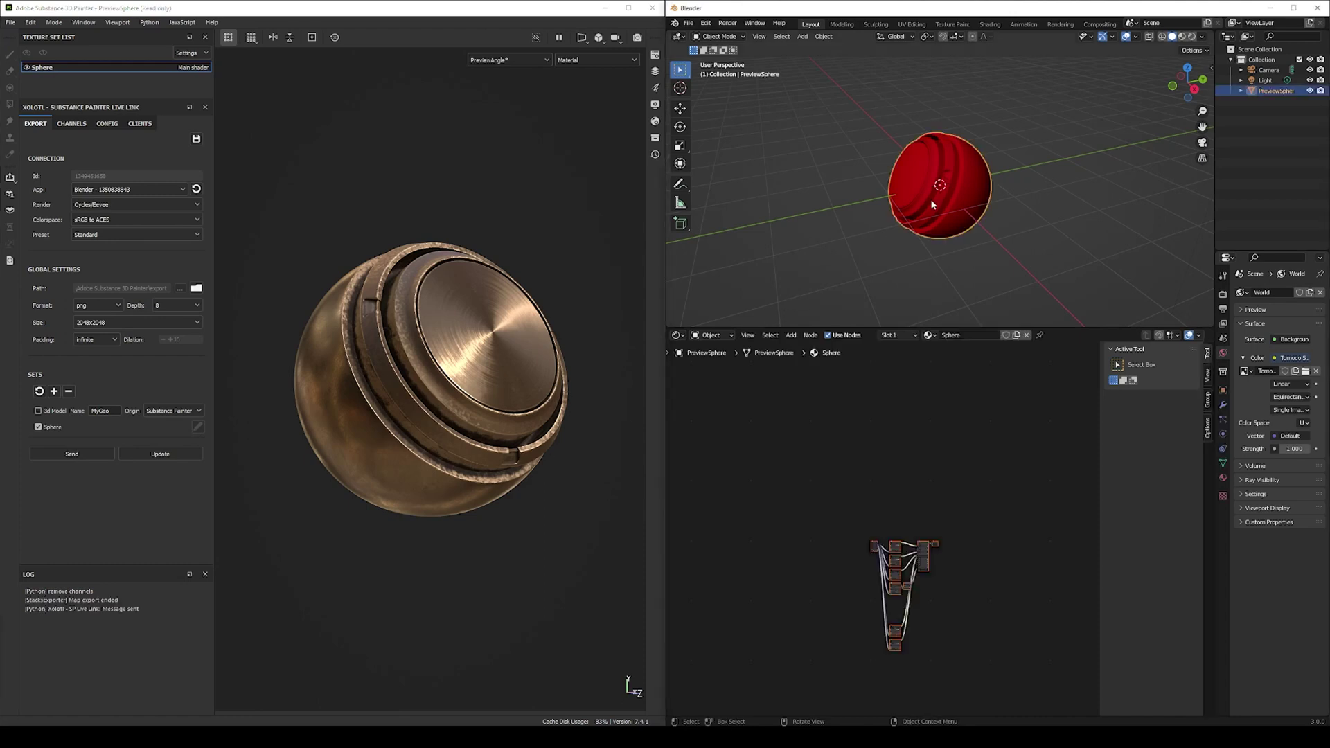
scroll(970, 606, "up", 2)
middle_click_drag(972, 615, 911, 526)
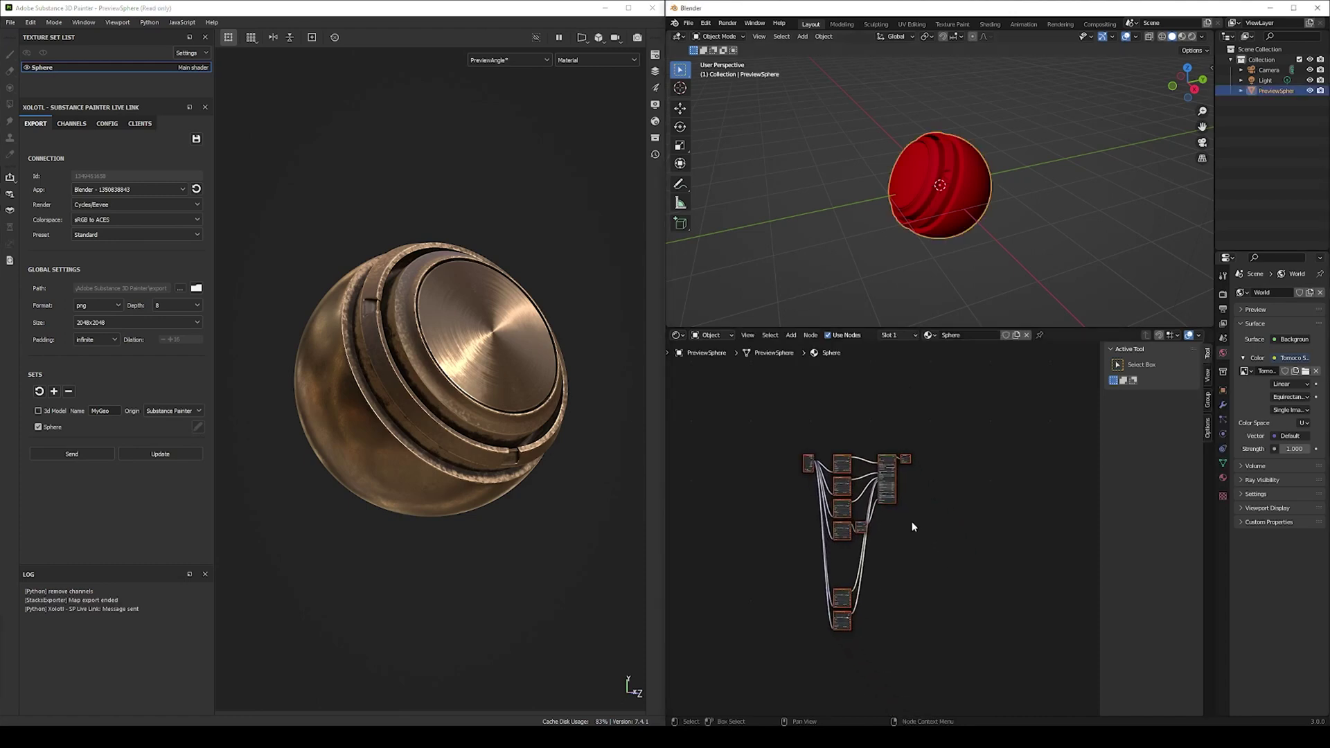
View the copper PreviewSphere in Rendered shading with the studio environment lighting.
left_click(1191, 36)
mouse_move(979, 185)
middle_mouse_down()
mouse_move(1004, 190)
mouse_move(949, 193)
mouse_move(1016, 205)
mouse_move(983, 187)
mouse_move(930, 205)
mouse_move(979, 201)
middle_mouse_up()
scroll(948, 194, "up", 3)
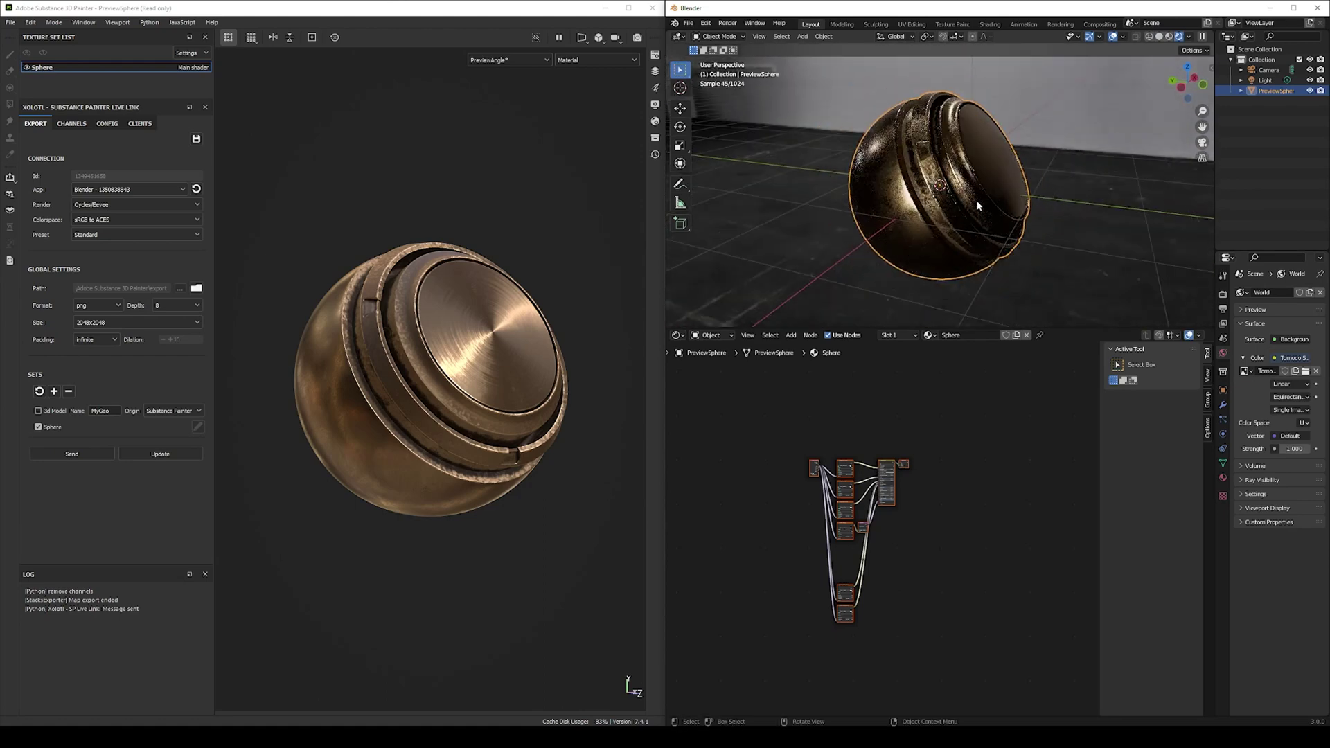